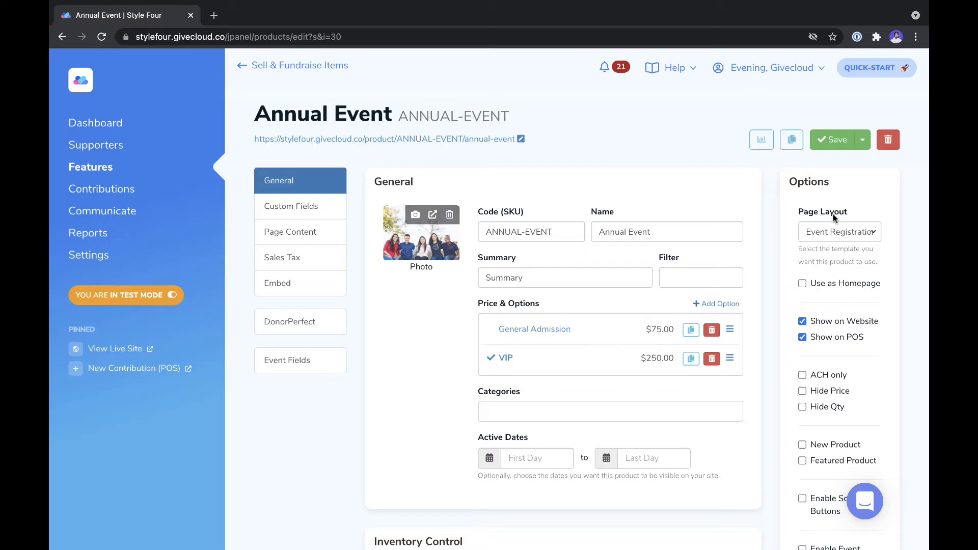
Step: Keep the Event Registration layout and add an Adult option priced $70 regular, $50 sale
left_click(835, 230)
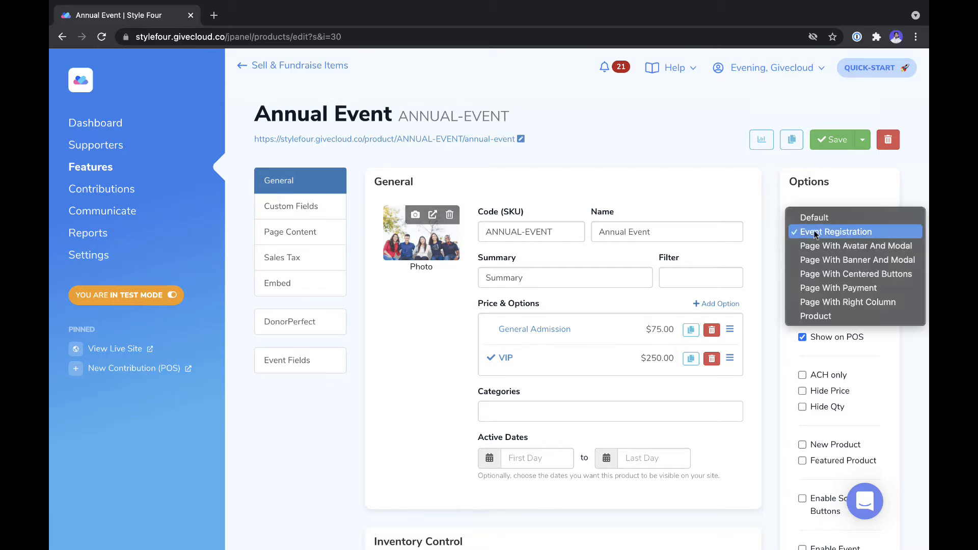
left_click(785, 194)
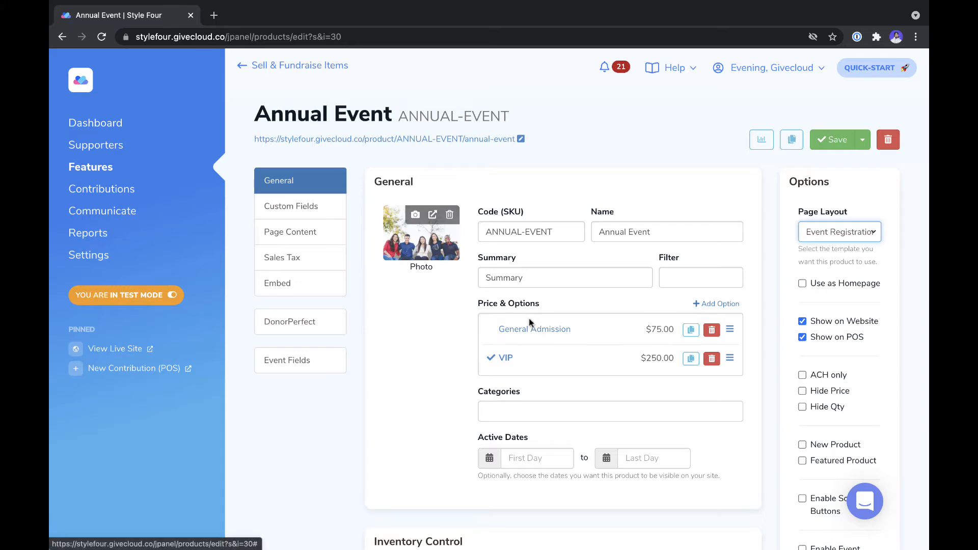
left_click(708, 303)
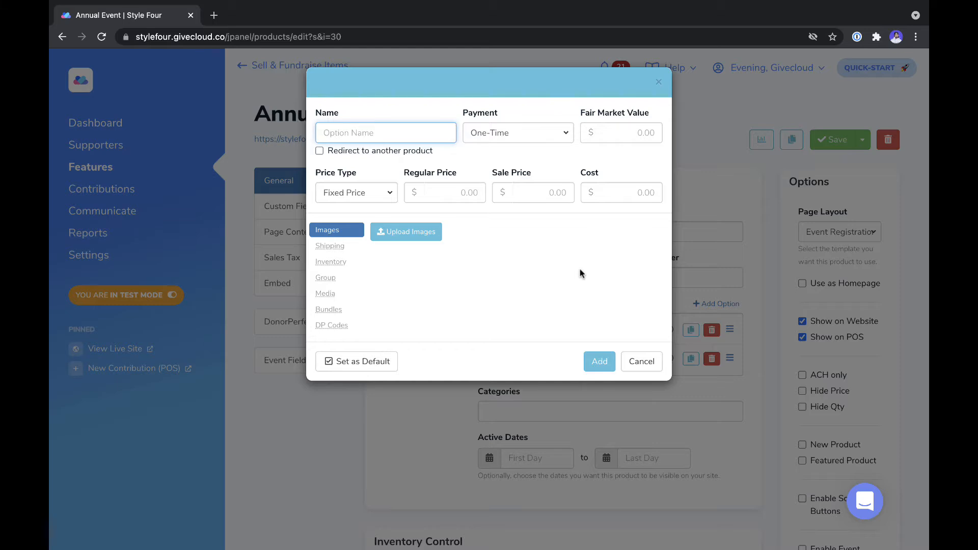
type("Adult")
left_click(440, 198)
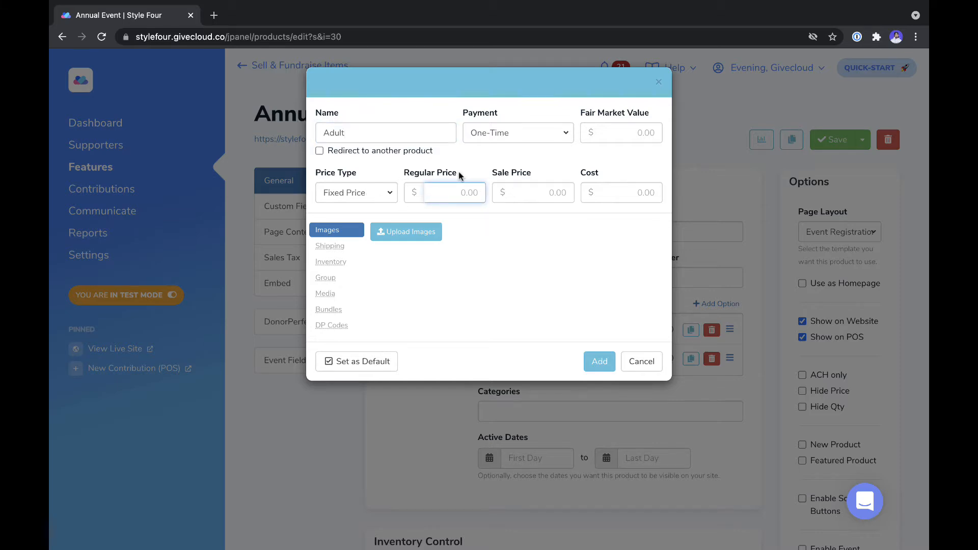
type("70")
left_click(459, 281)
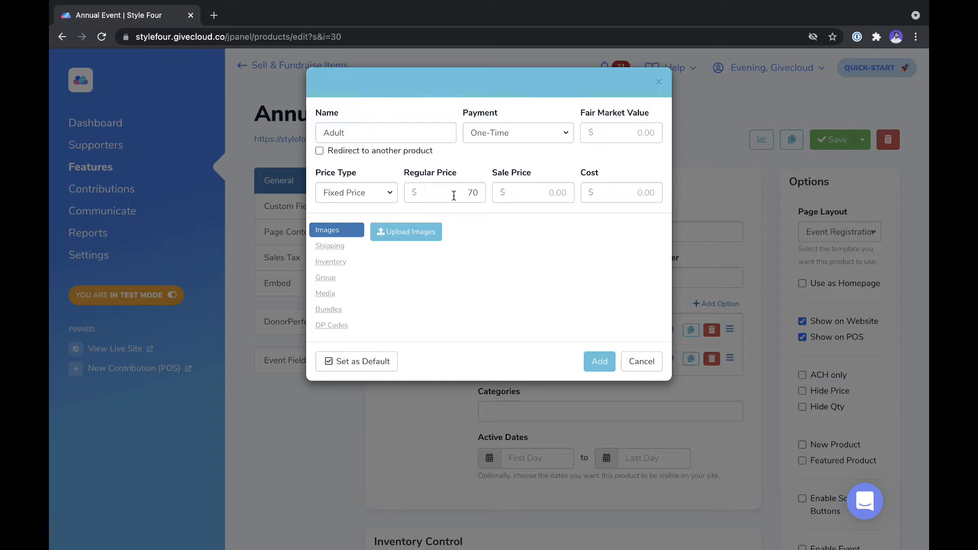
left_click(547, 190)
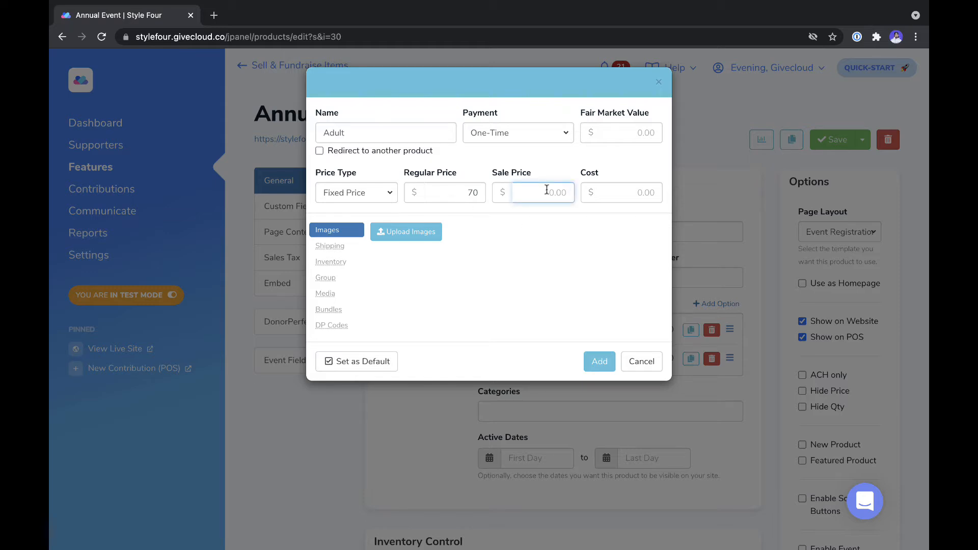
type("50")
left_click(547, 249)
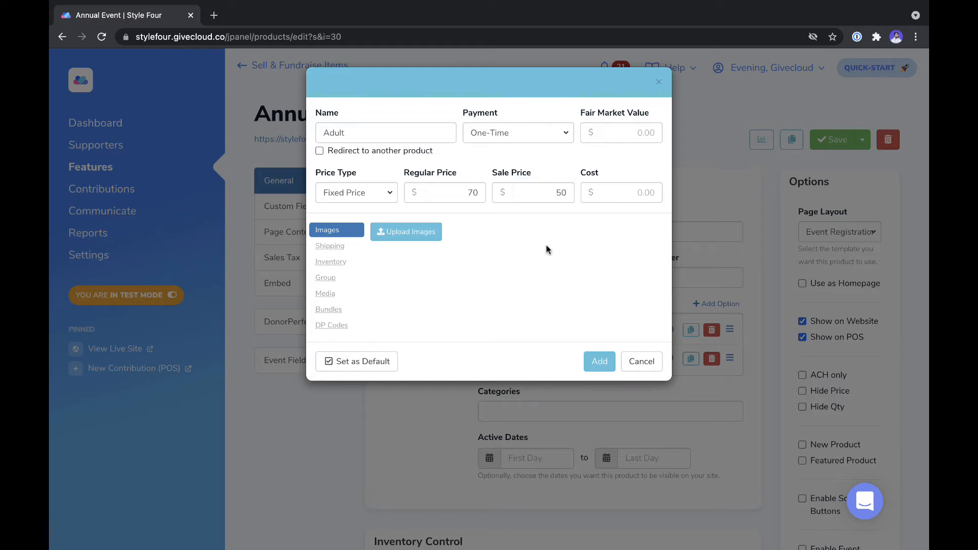
Step: Set the Adult option's remaining stock to 100 and add it to the product
left_click(329, 264)
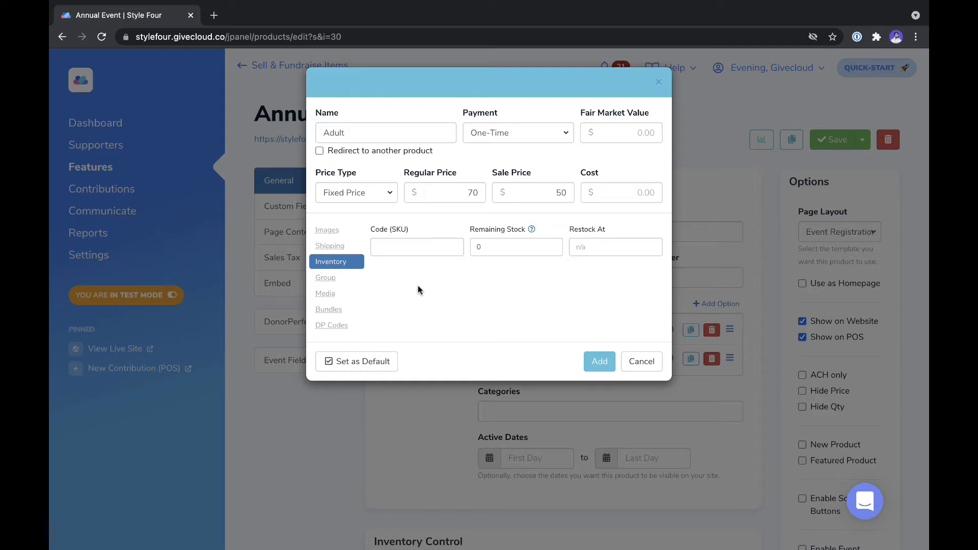
left_click(487, 248)
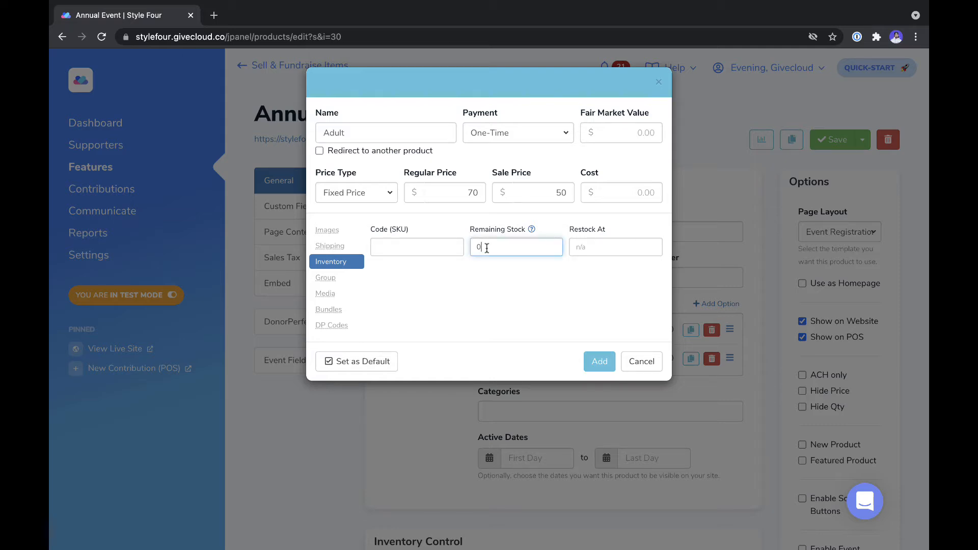
key("BackSpace")
type("100")
left_click(525, 297)
mouse_move(498, 230)
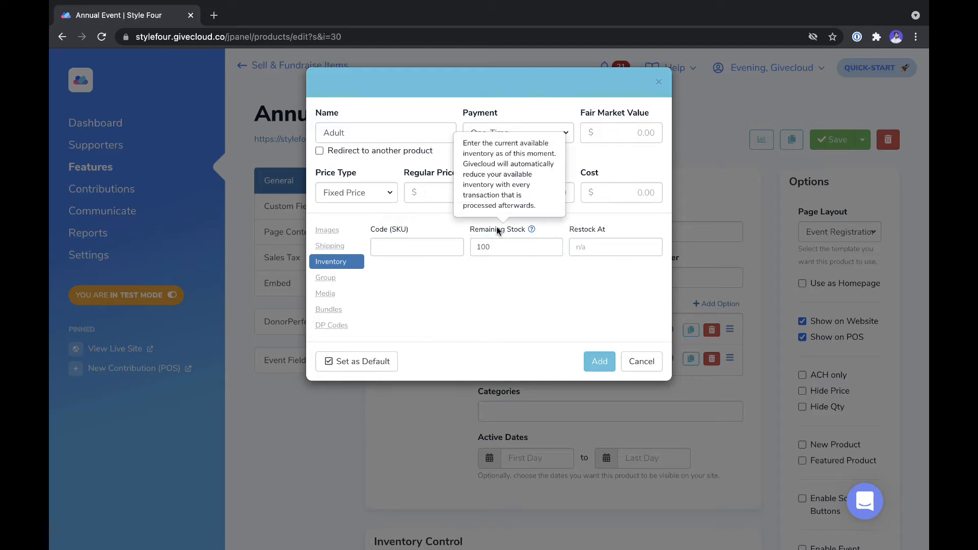
left_click(598, 362)
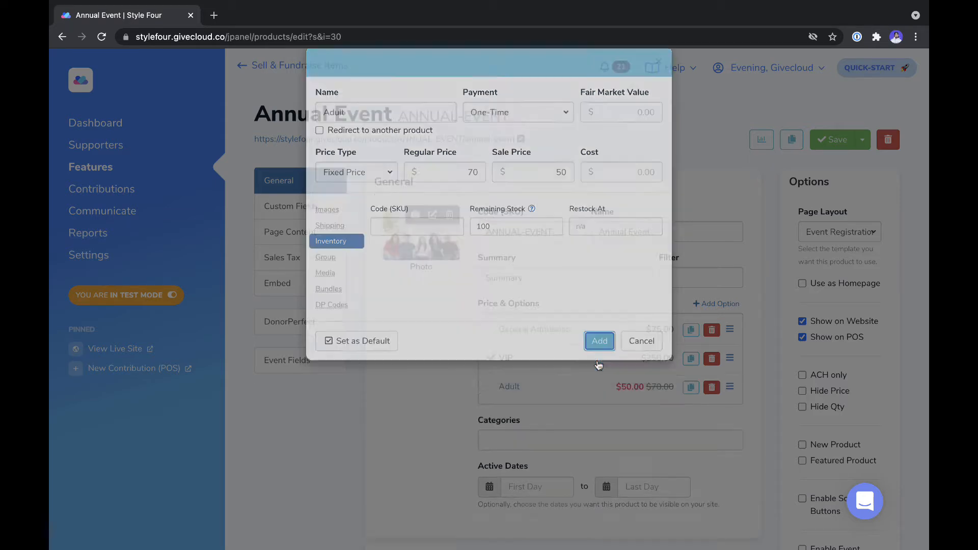
Step: Set Limit # of Sales under Inventory Control to 500
scroll(492, 414, "down", 1)
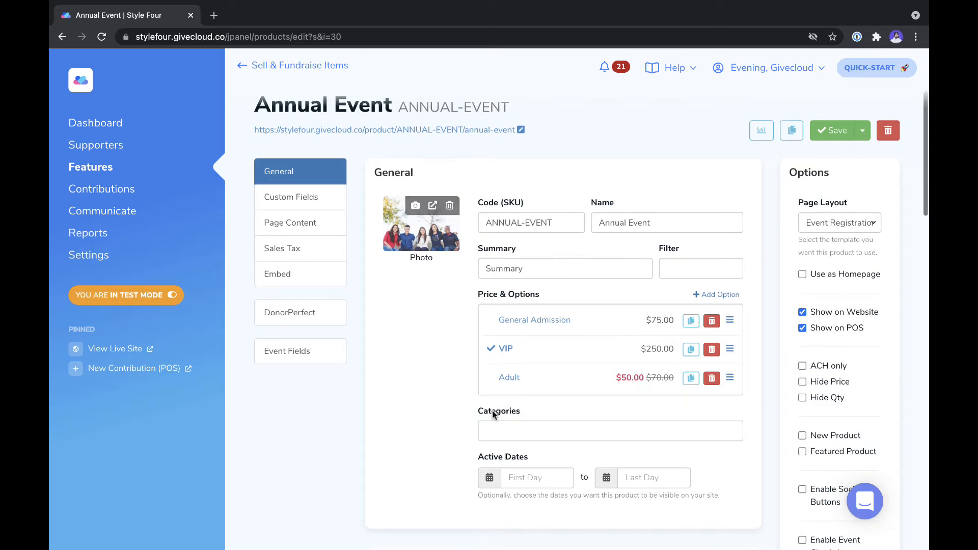
scroll(492, 411, "down", 5)
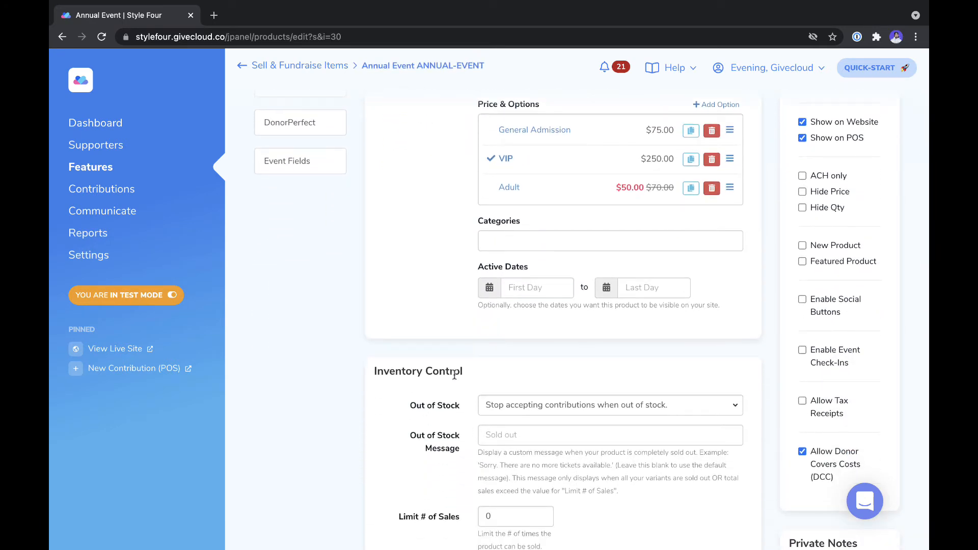
scroll(476, 421, "down", 1)
scroll(472, 426, "down", 1)
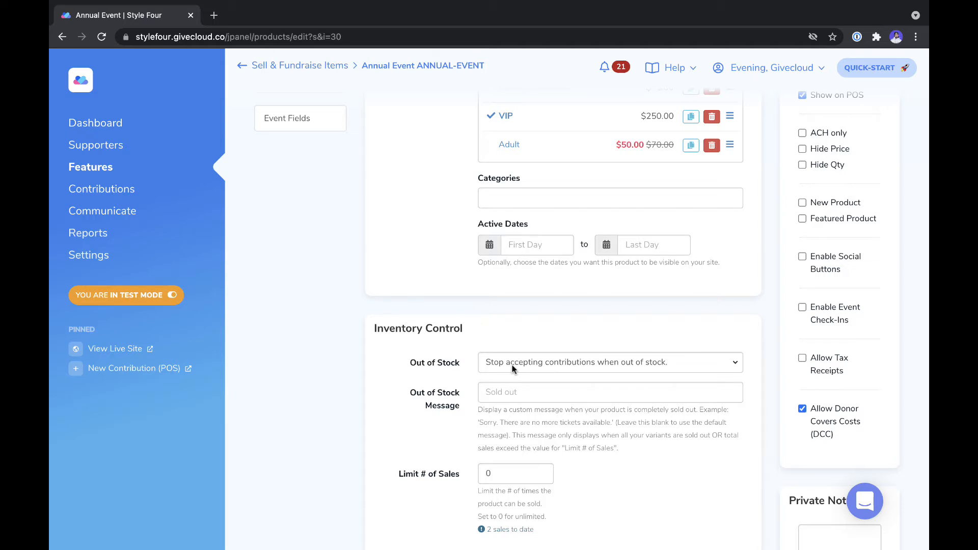
scroll(458, 433, "down", 2)
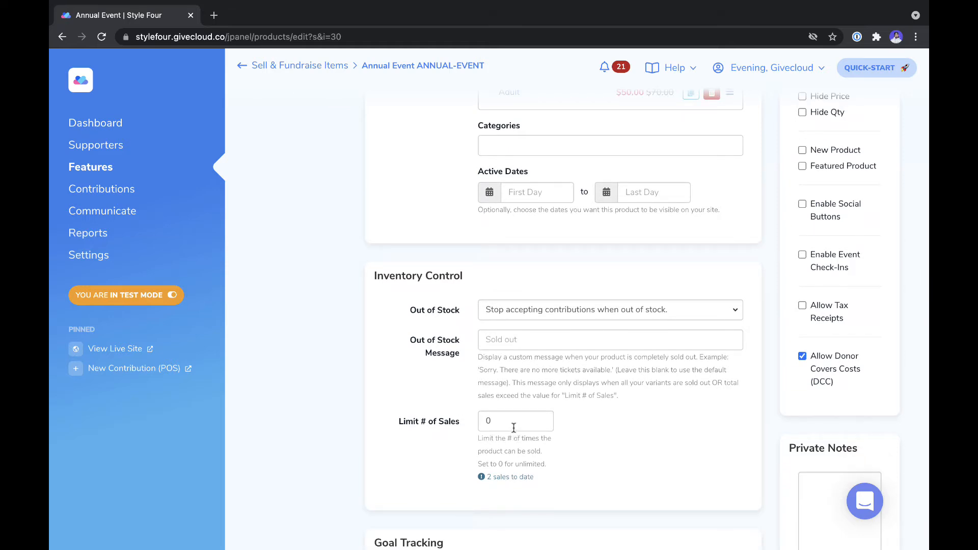
scroll(525, 270, "up", 4)
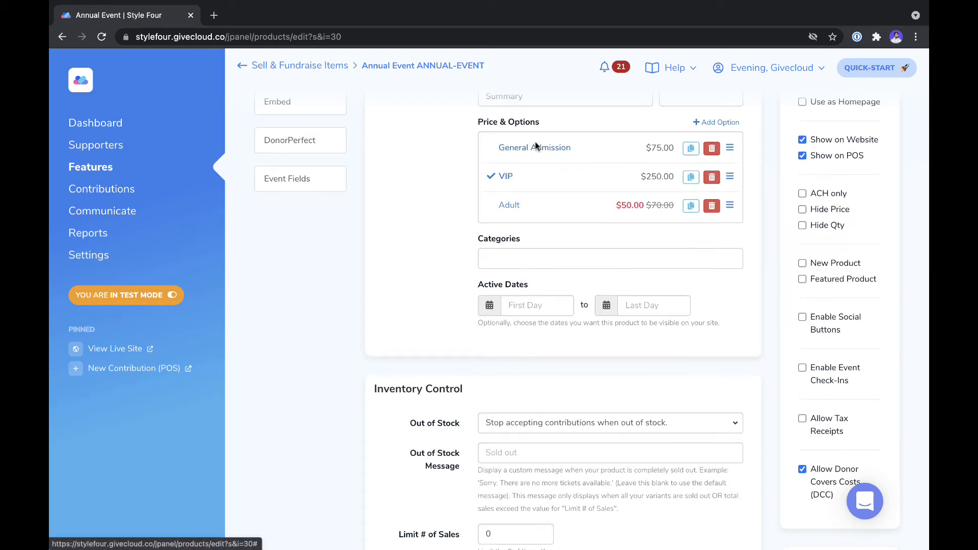
scroll(509, 426, "down", 3)
double_click(507, 447)
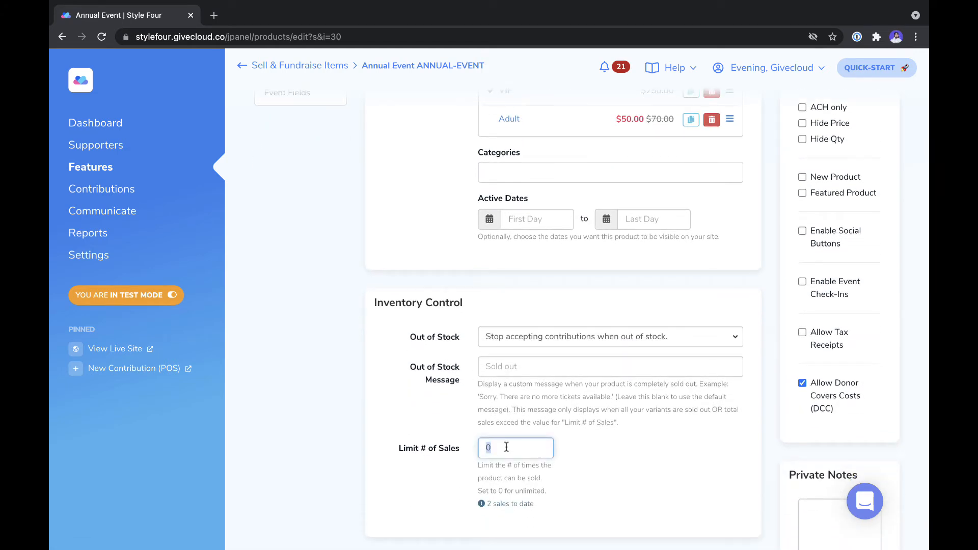
type("500")
left_click(672, 452)
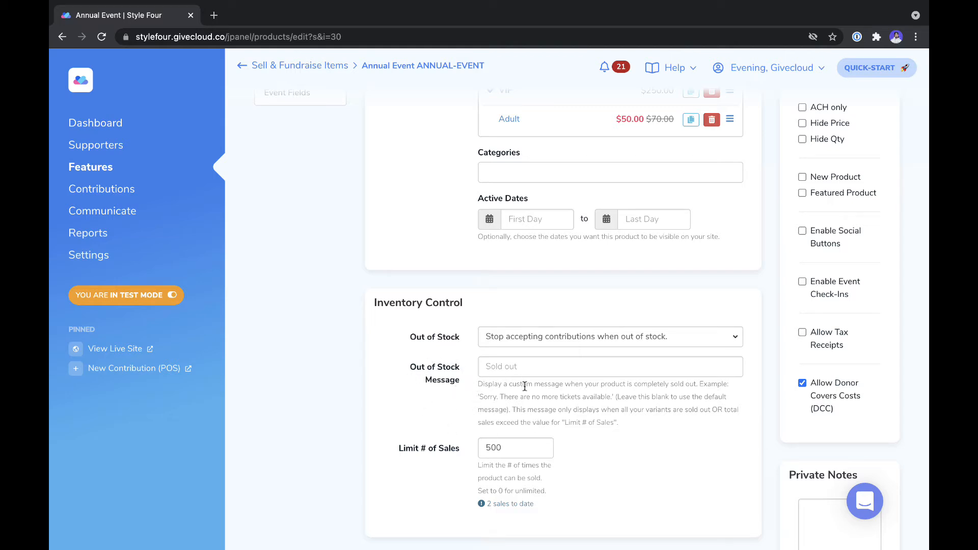
scroll(524, 385, "up", 5)
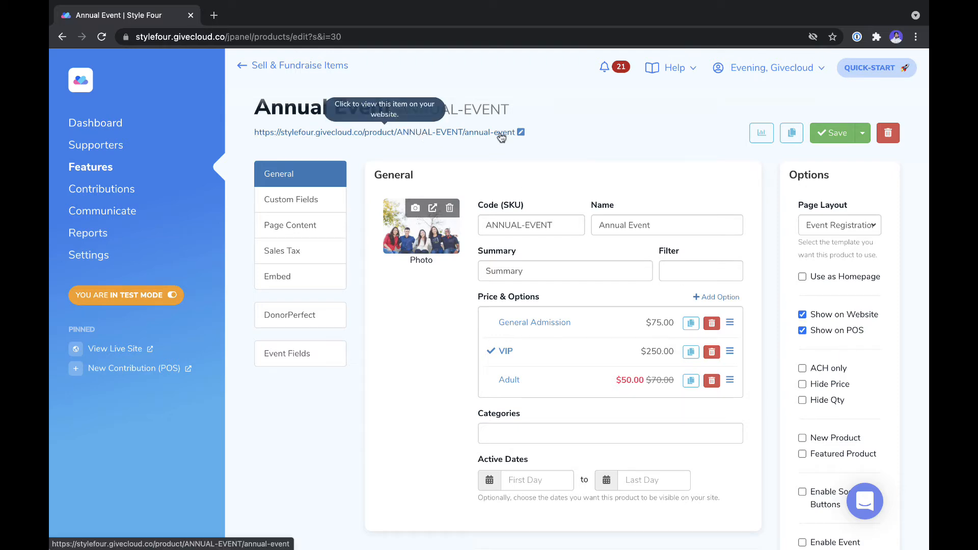
Step: Preview the live page, enable event check-ins, and tick Hide Qty for the product
left_click(443, 133)
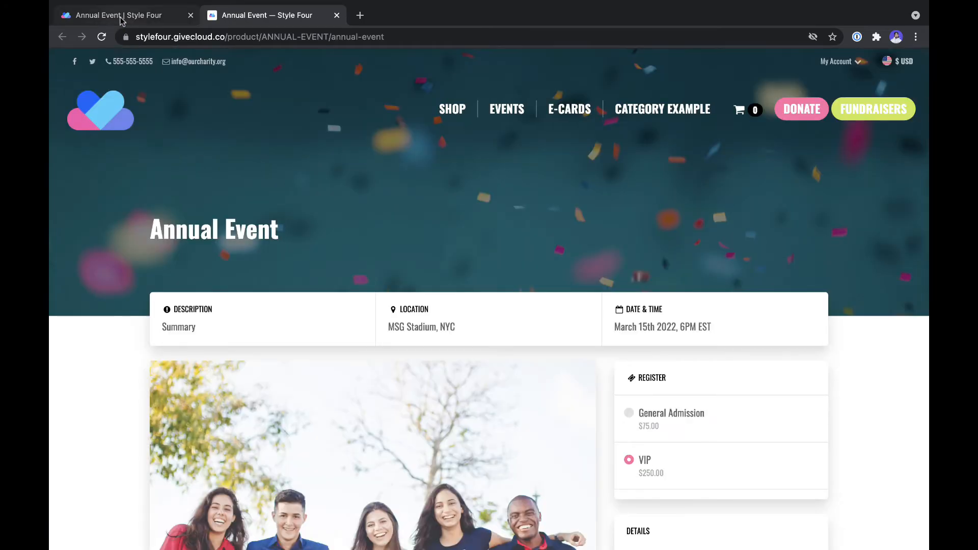
left_click(122, 17)
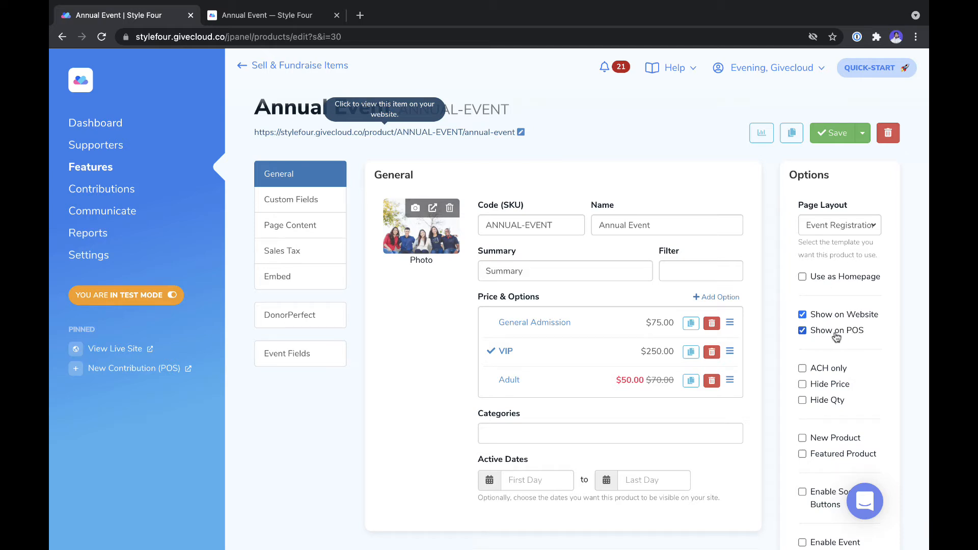
scroll(836, 336, "down", 4)
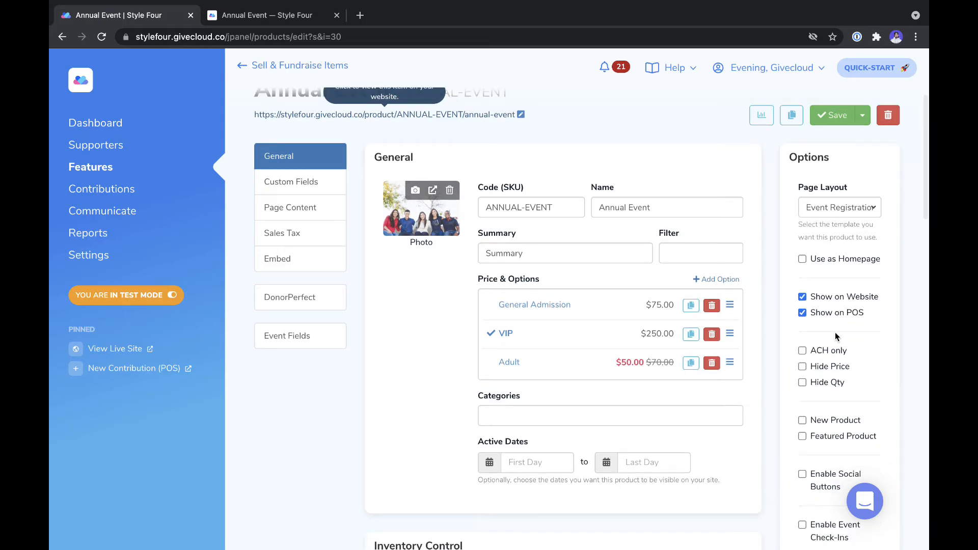
scroll(836, 332, "down", 1)
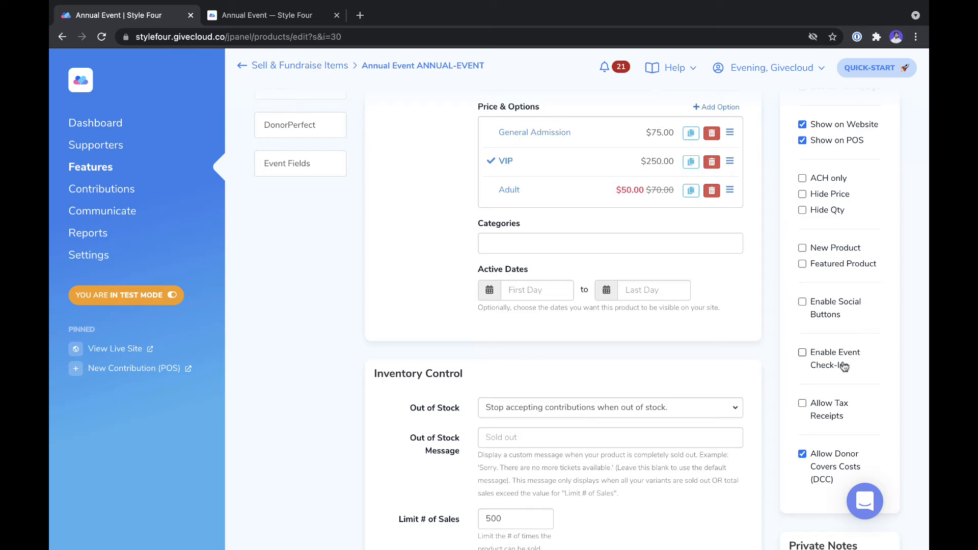
left_click(815, 357)
scroll(831, 275, "up", 4)
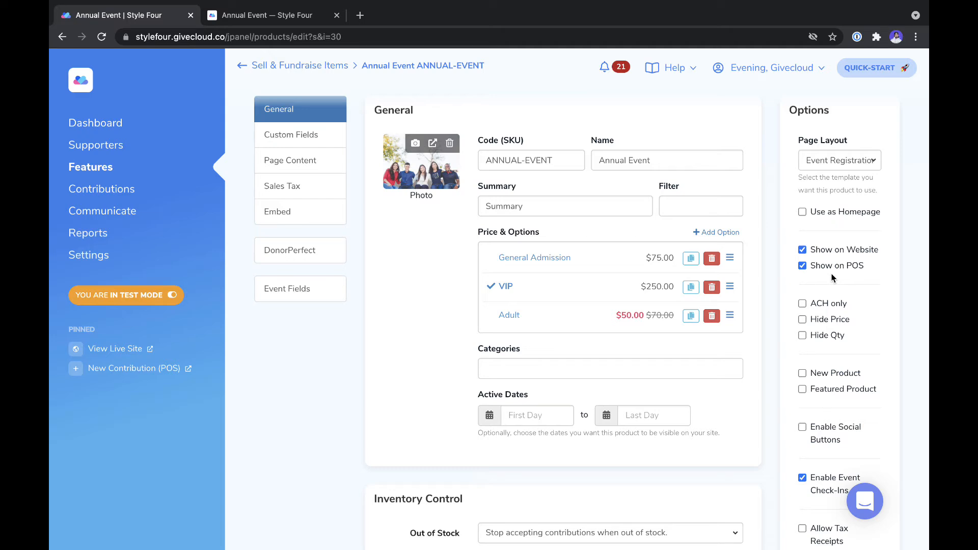
left_click(828, 339)
left_click(308, 22)
scroll(515, 400, "down", 2)
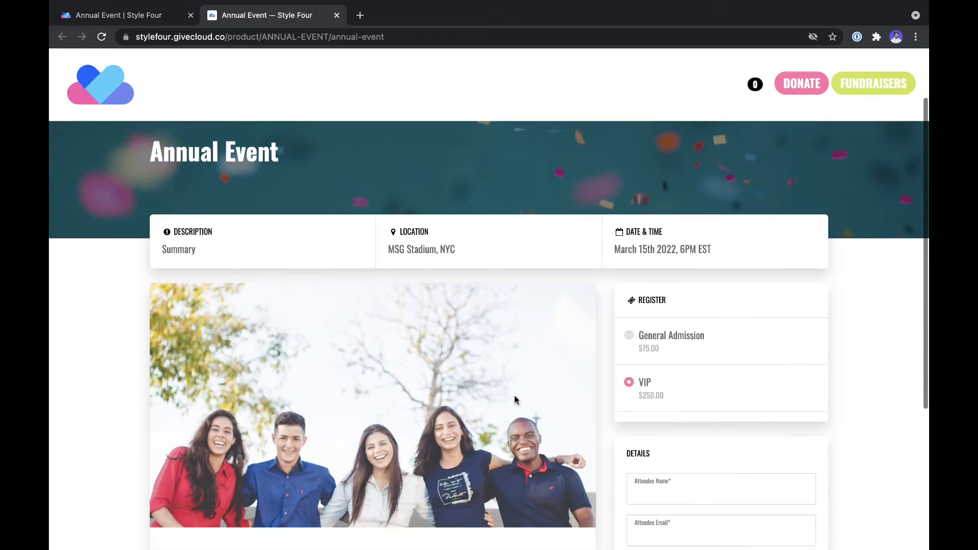
scroll(514, 400, "down", 4)
scroll(553, 172, "up", 1)
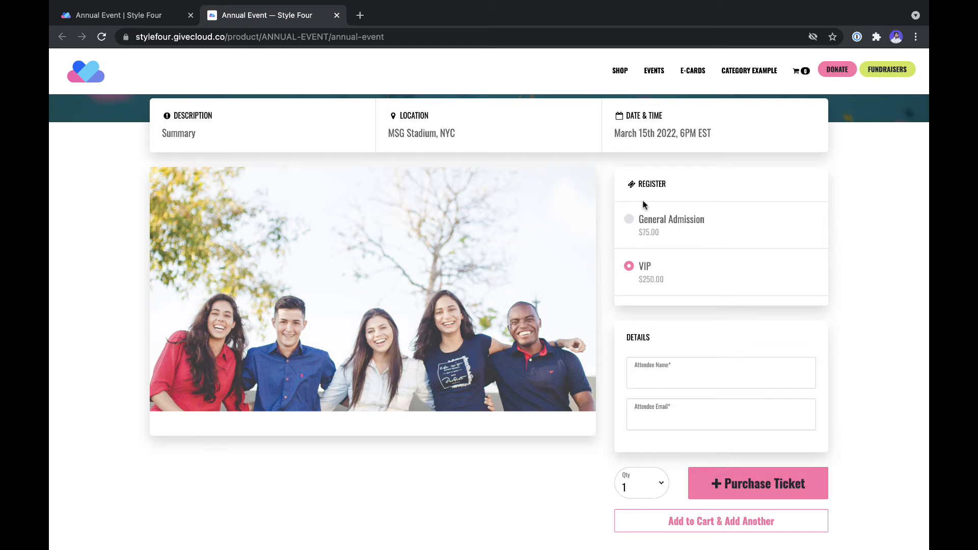
left_click(641, 483)
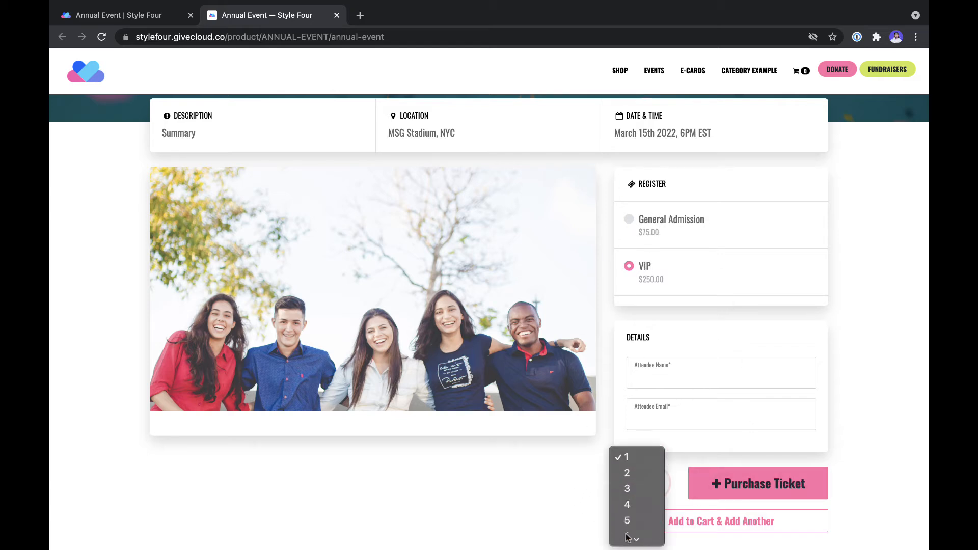
left_click(629, 522)
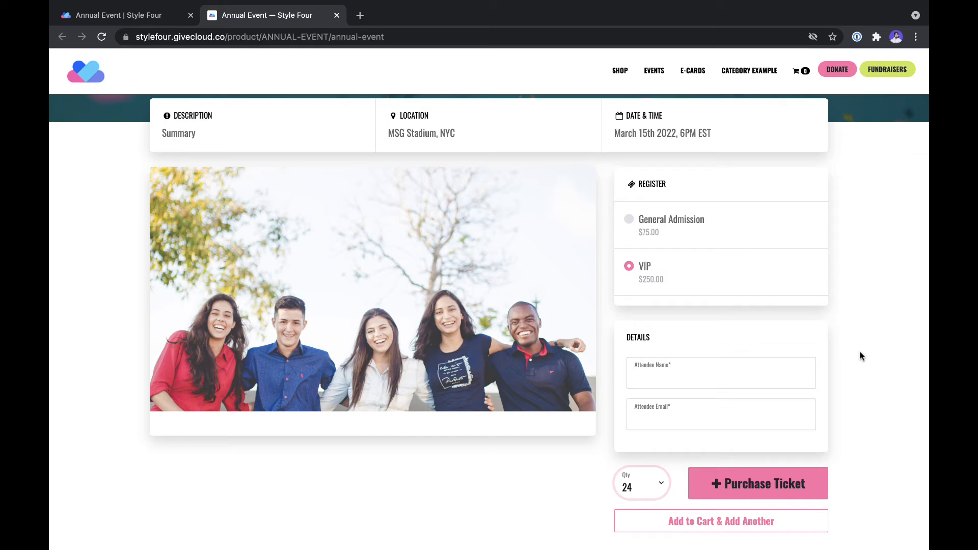
left_click(181, 16)
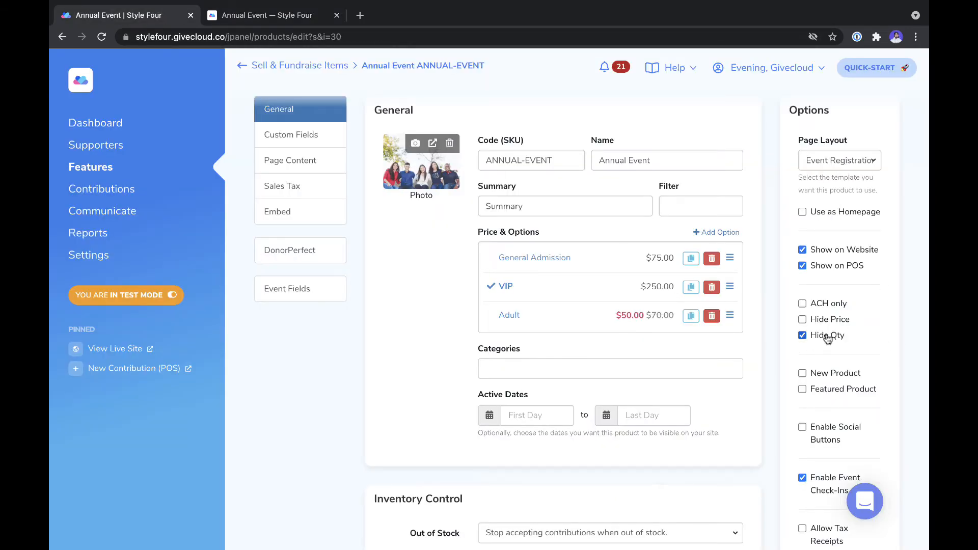
Step: Save the Annual Event product and review its attendee custom fields
scroll(815, 260, "up", 3)
left_click(841, 140)
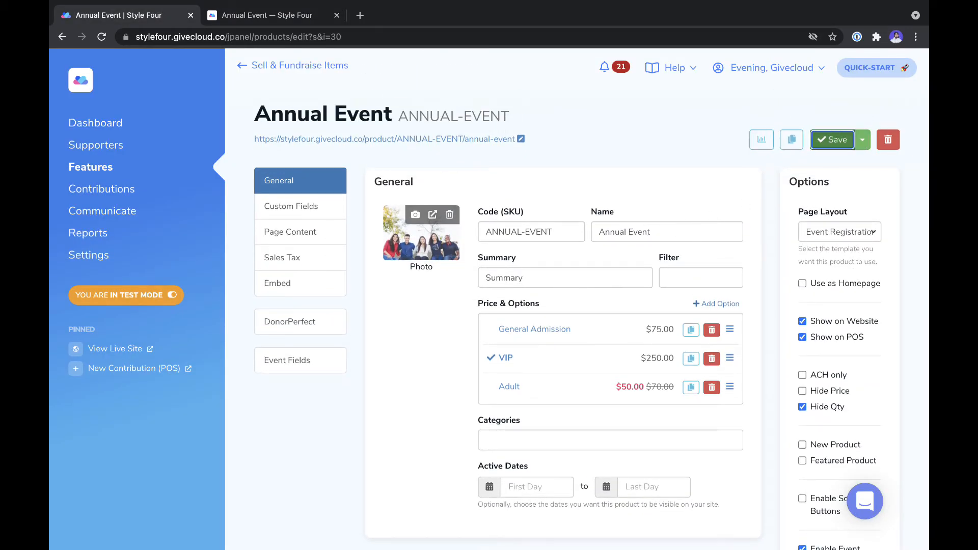
left_click(289, 210)
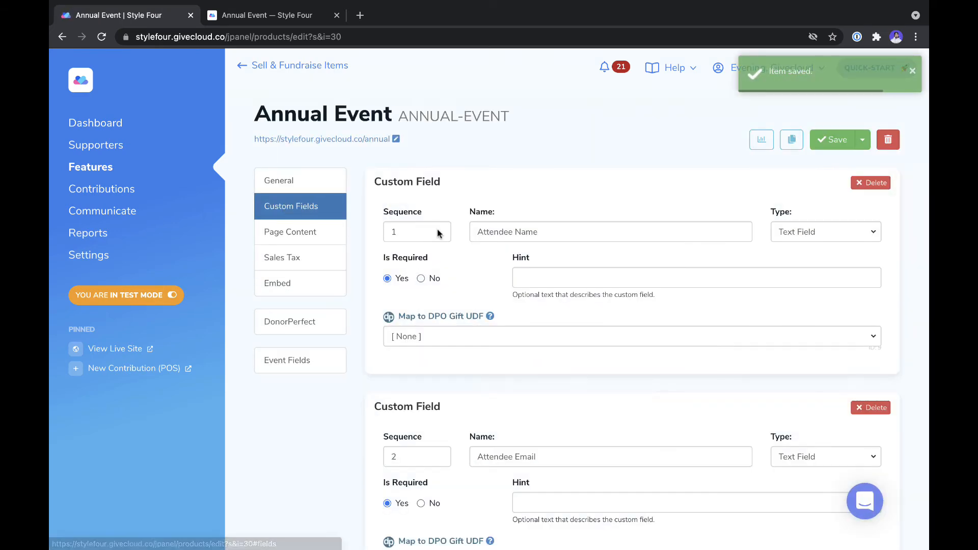
scroll(544, 242, "down", 1)
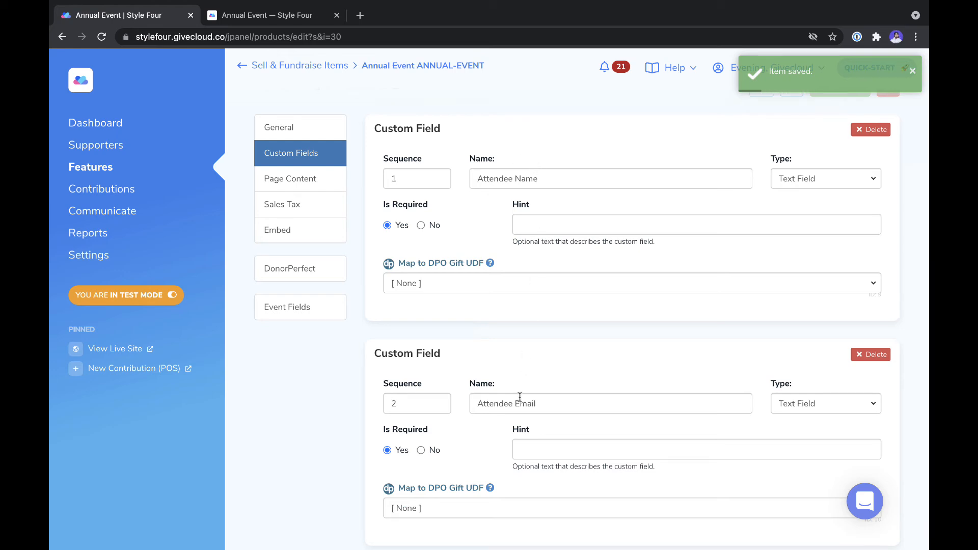
Step: Reload the live Annual Event page, now listing Adult at $50.00 with no quantity choice
left_click(275, 16)
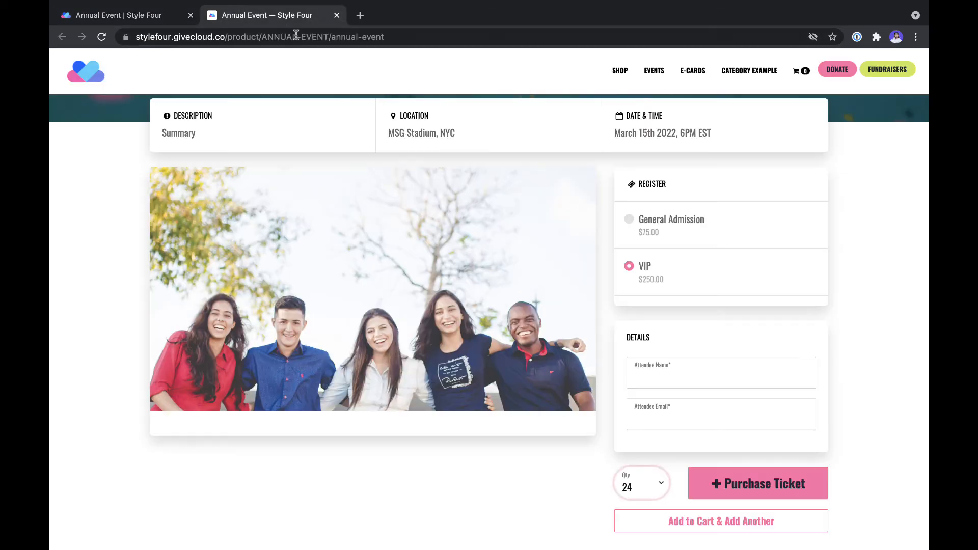
left_click(303, 38)
key("Return")
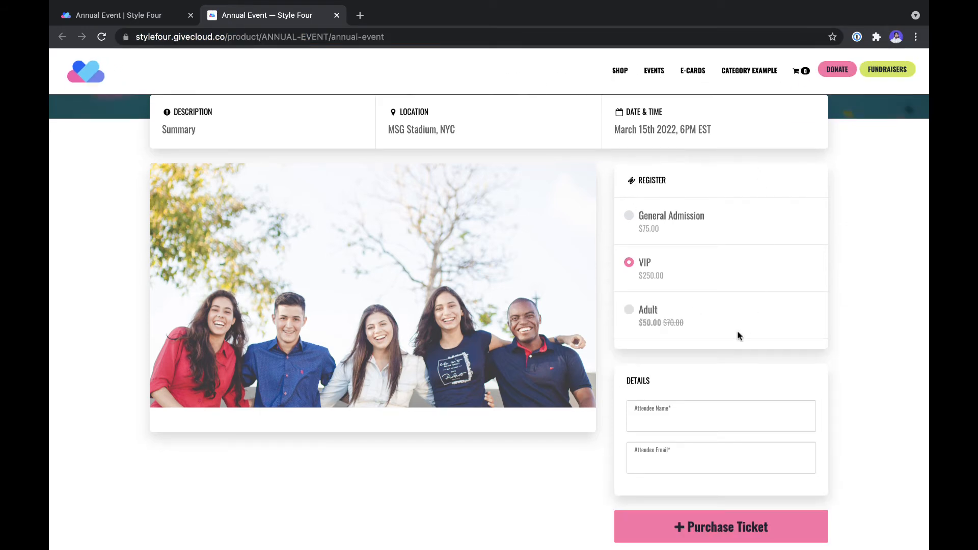
scroll(663, 363, "down", 3)
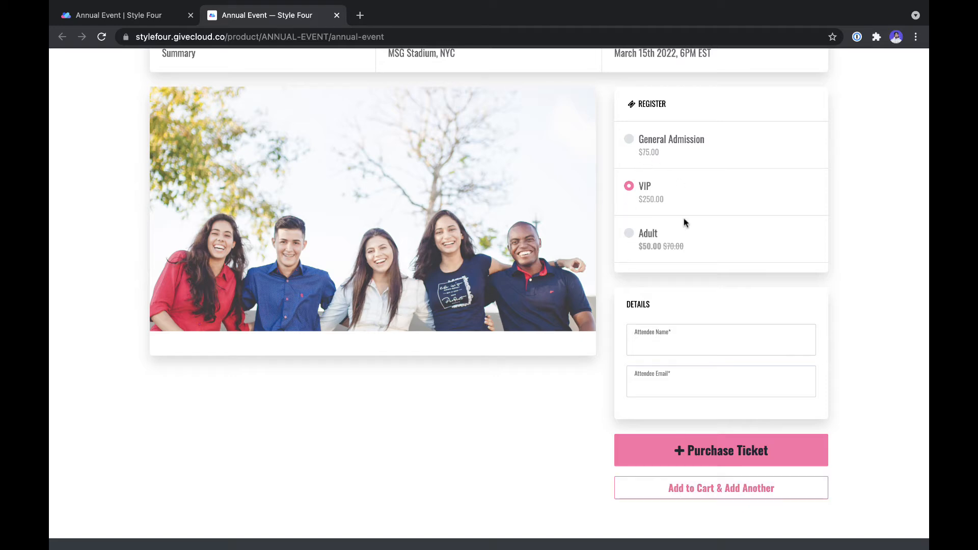
Step: Enter the attendee's name and e-mail and add the VIP ticket to the cart
left_click(676, 340)
type("Hayl")
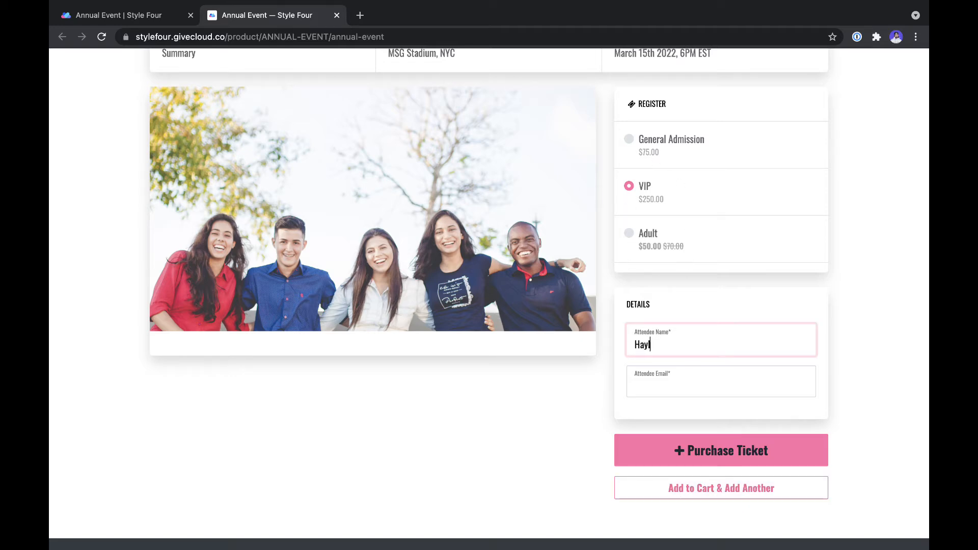
type("ey")
left_click(675, 388)
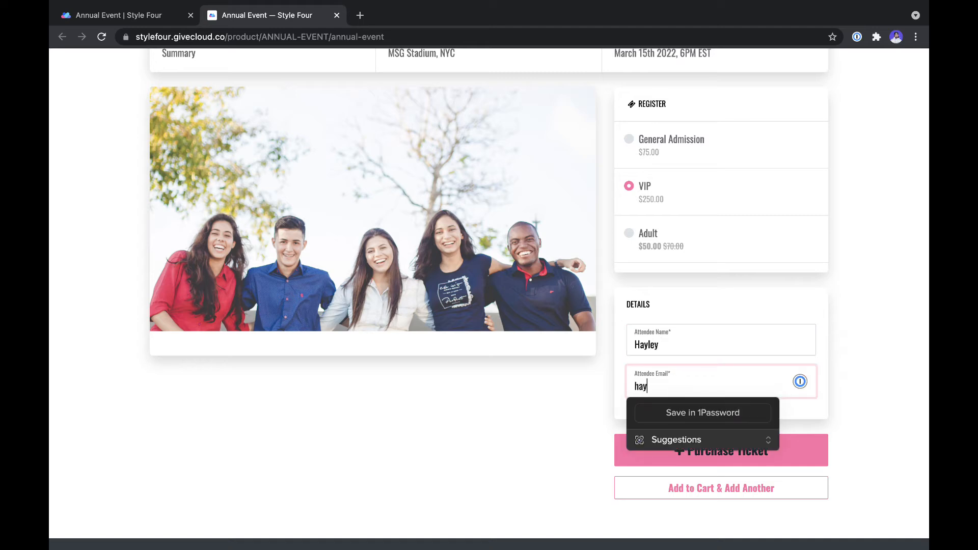
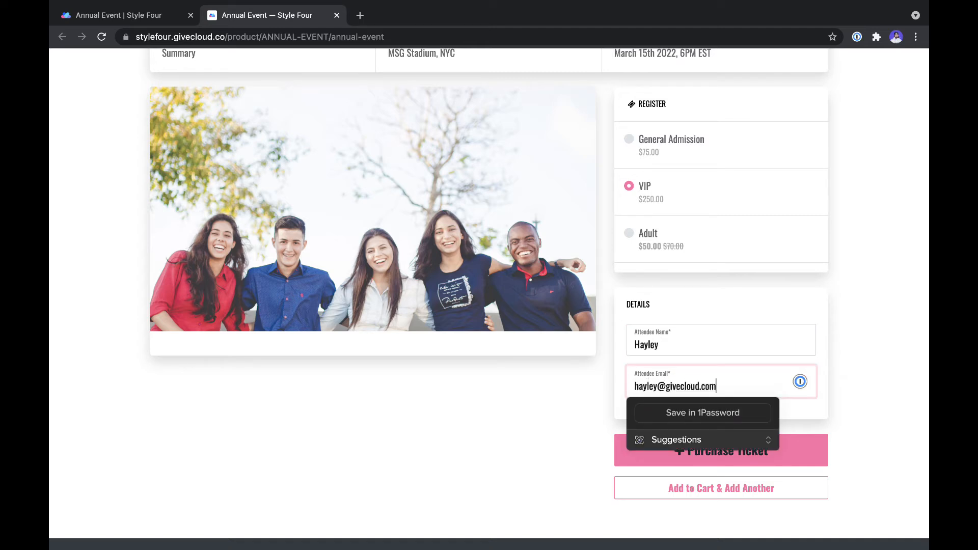
left_click(518, 404)
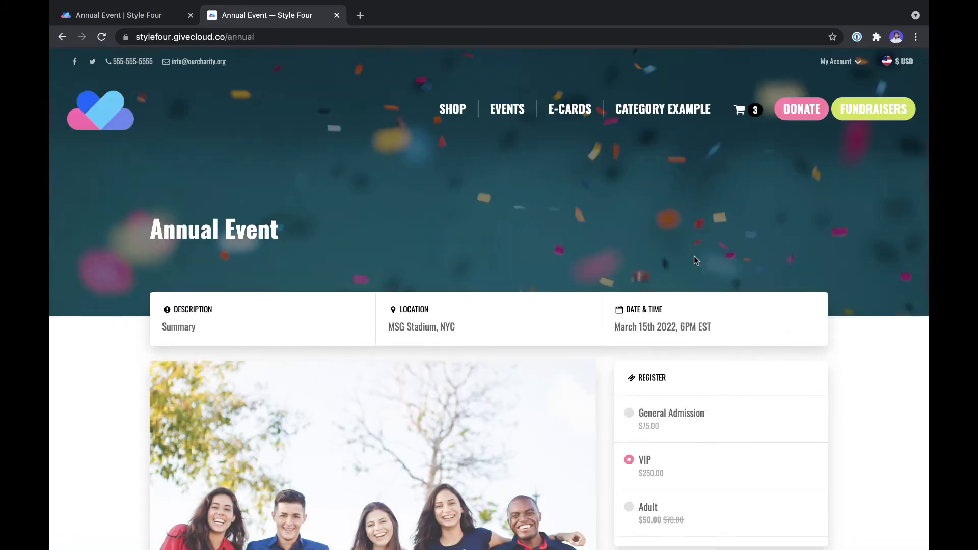
Step: Select General Admission, then open the cart showing 3 items
scroll(694, 256, "down", 5)
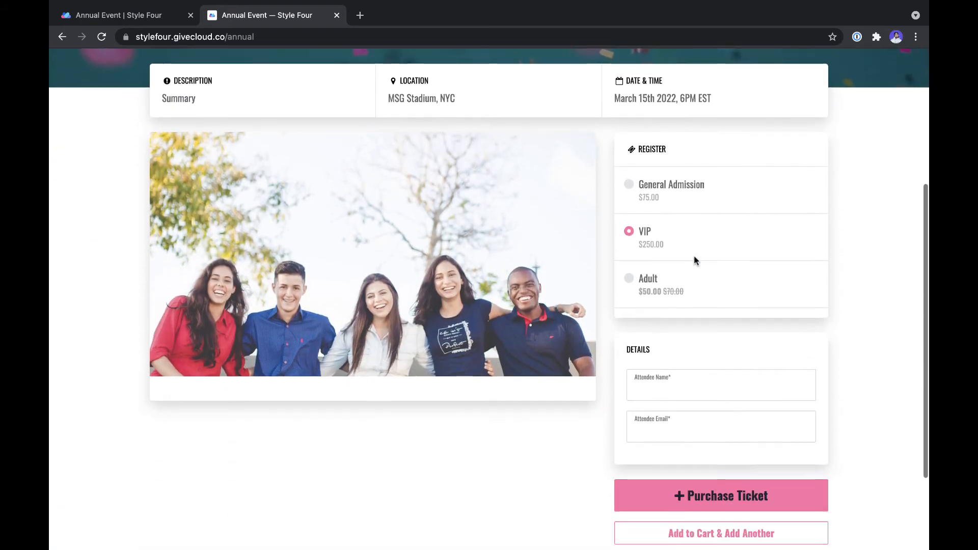
scroll(695, 260, "down", 1)
left_click(656, 151)
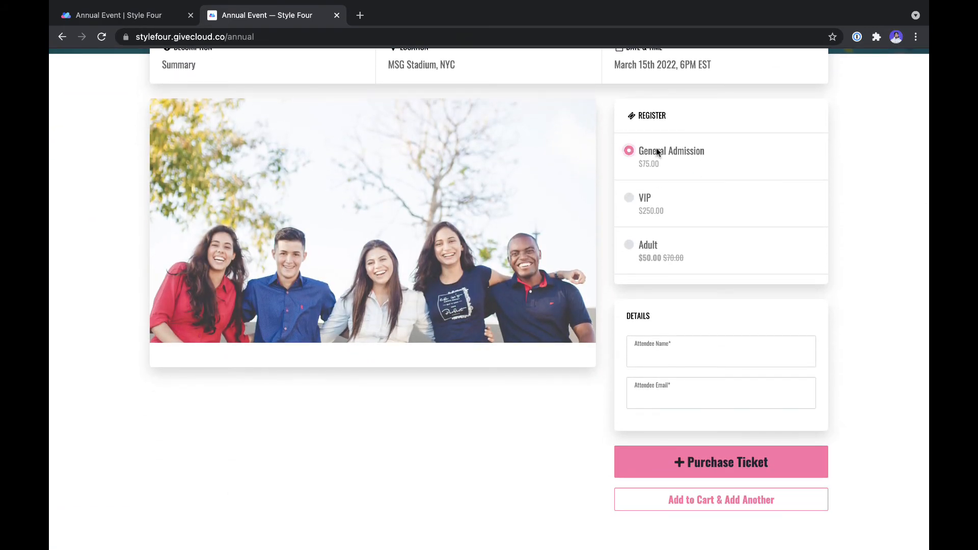
left_click(671, 360)
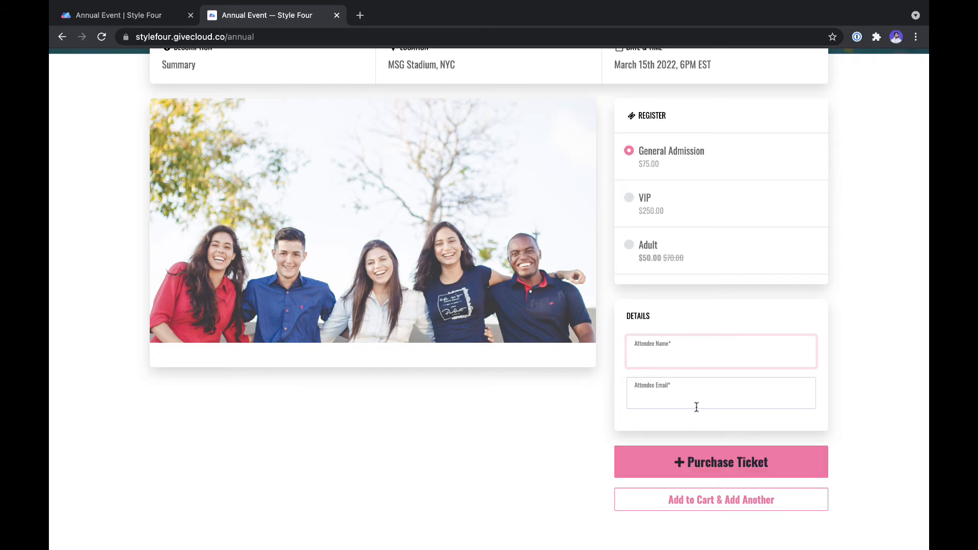
scroll(697, 406, "up", 4)
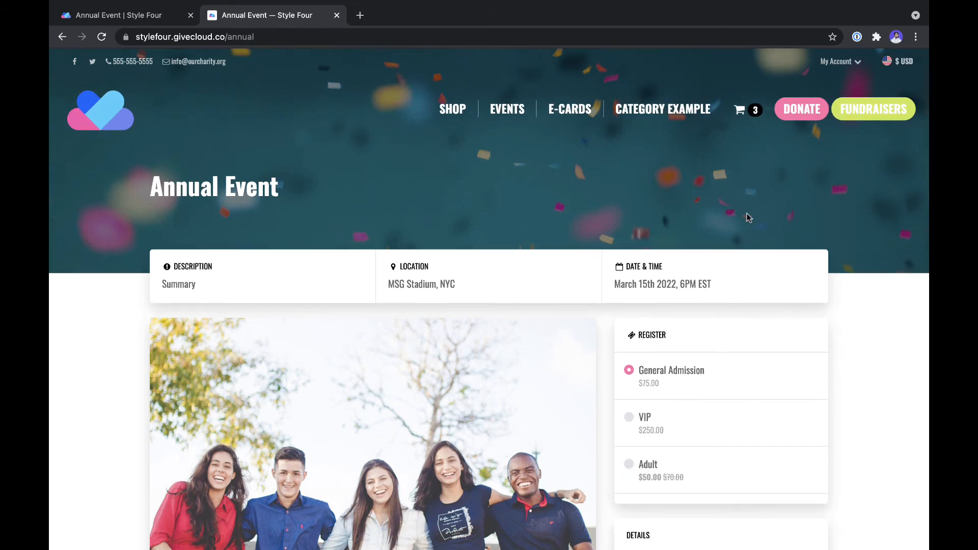
left_click(740, 112)
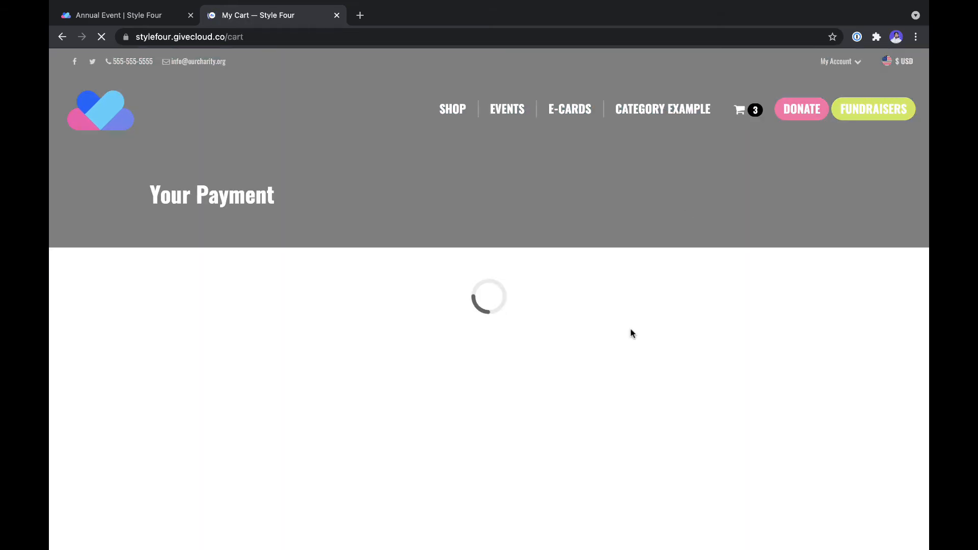
scroll(631, 331, "down", 5)
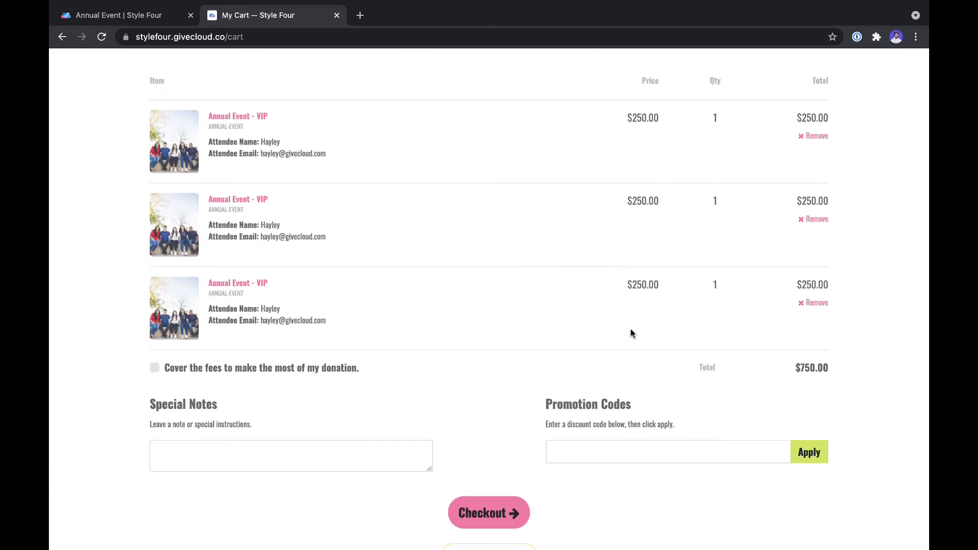
Step: Point the 'Add to Cart & Add Another' button's follow-up page to Annual Event (/annual)
left_click(149, 20)
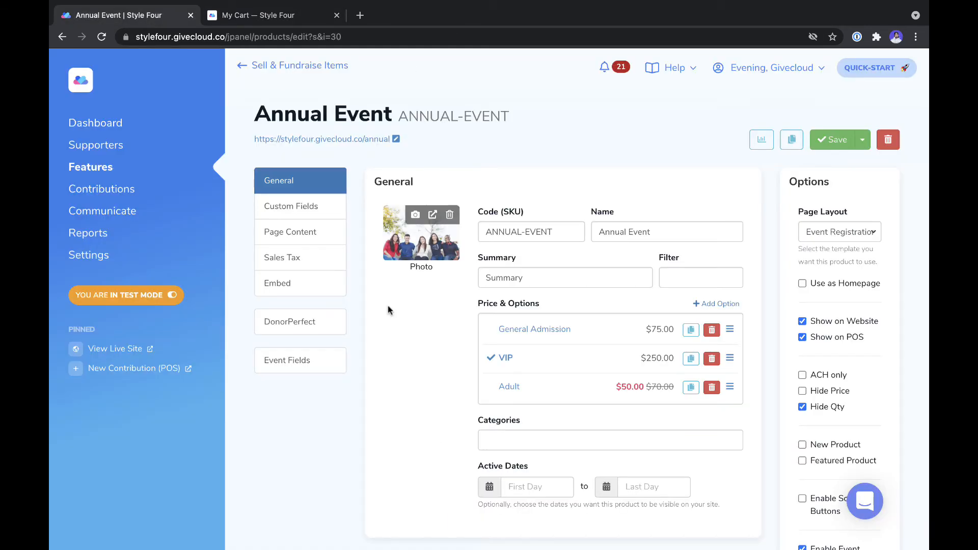
scroll(445, 389, "down", 20)
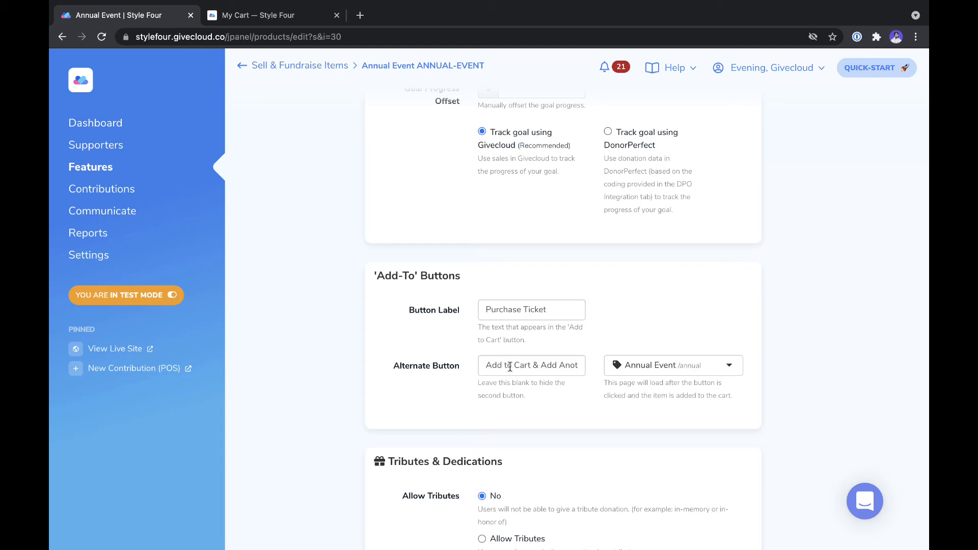
left_click(551, 367)
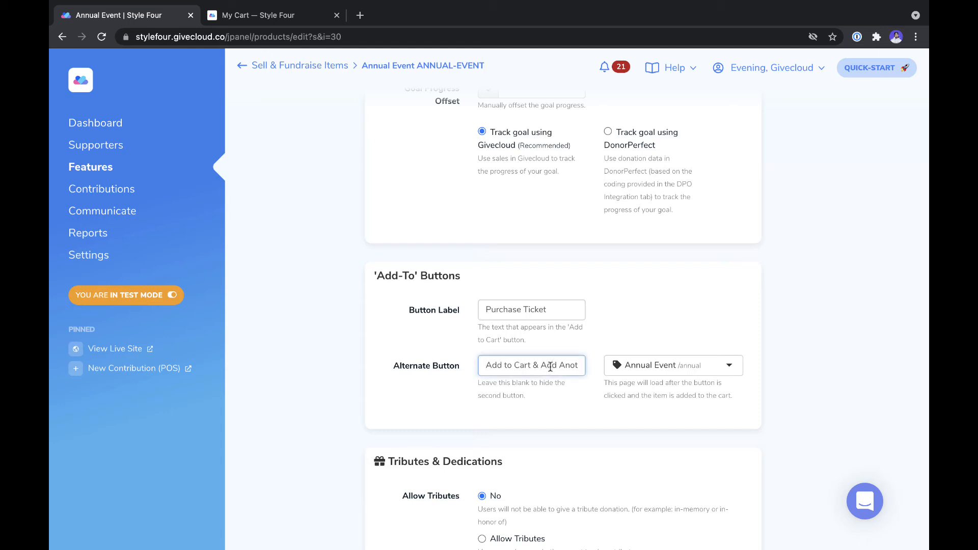
left_click(693, 365)
key("BackSpace")
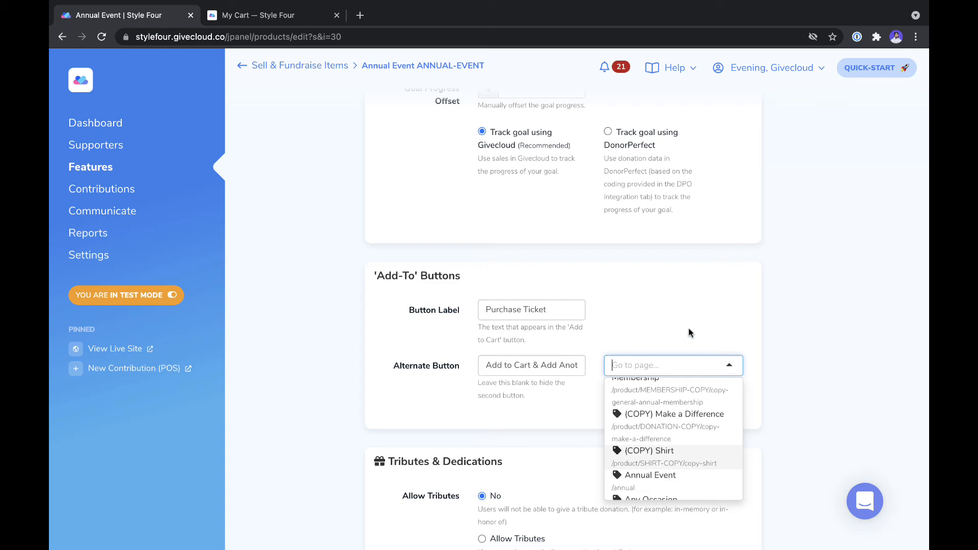
type("annual")
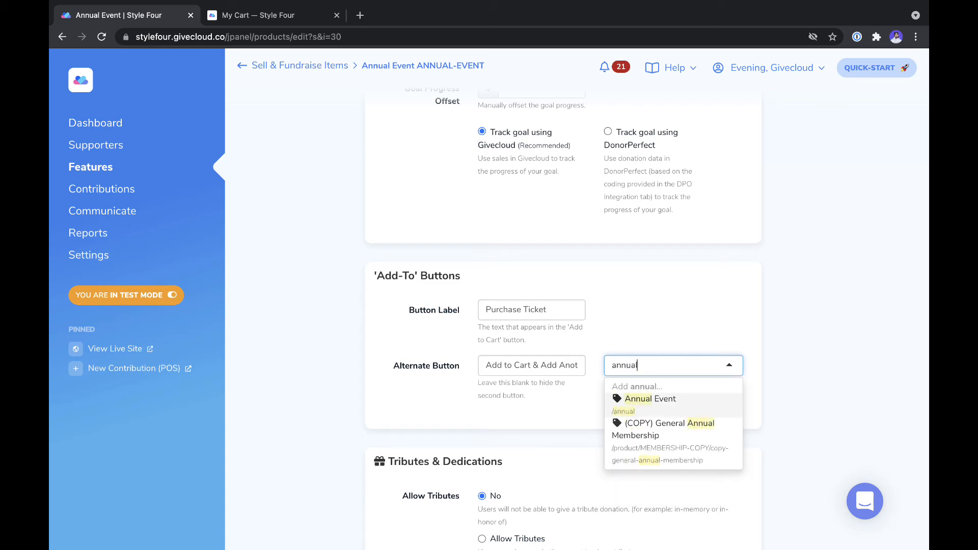
key("Return")
scroll(590, 215, "up", 15)
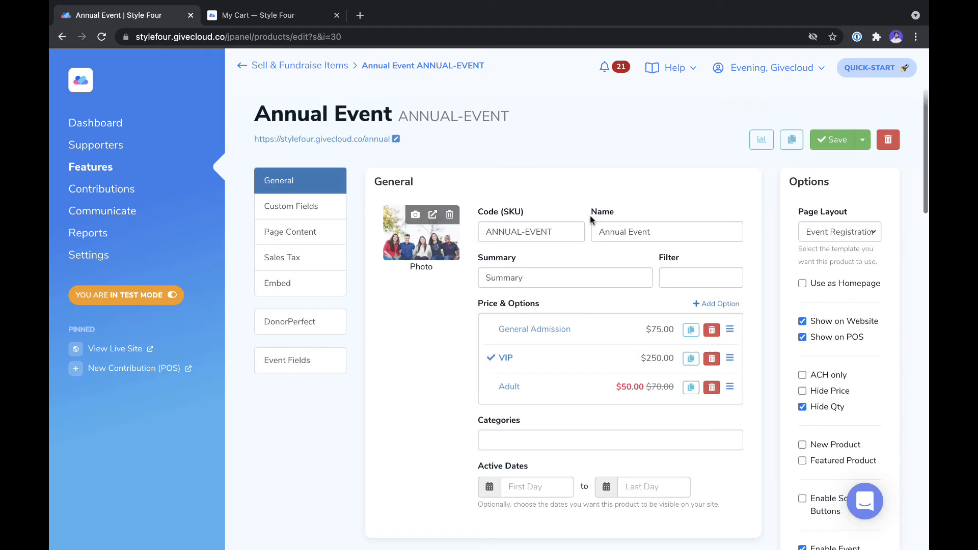
scroll(561, 351, "down", 15)
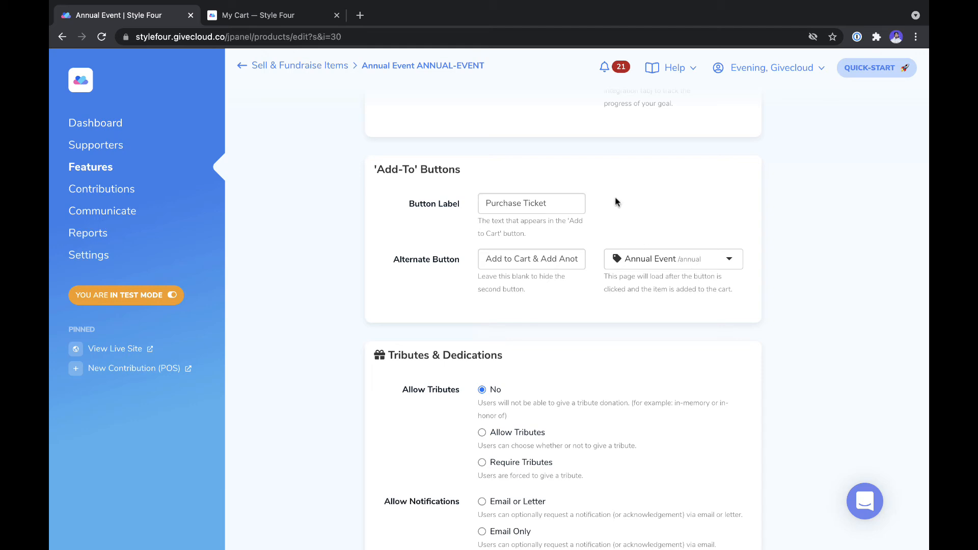
scroll(615, 197, "up", 15)
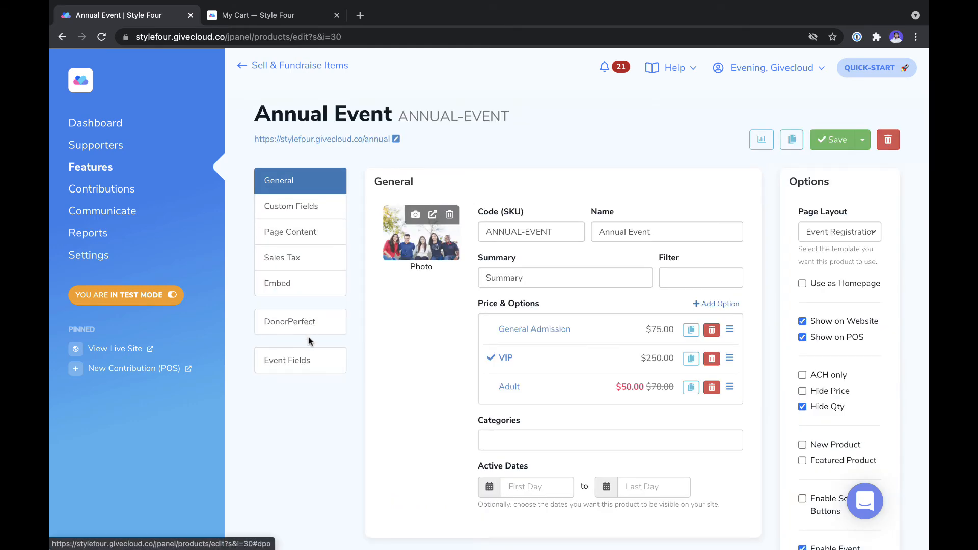
Step: Check Event Fields (March 15th 2022, MSG Stadium, confetti banner), then open Annual Event from the cart
left_click(294, 372)
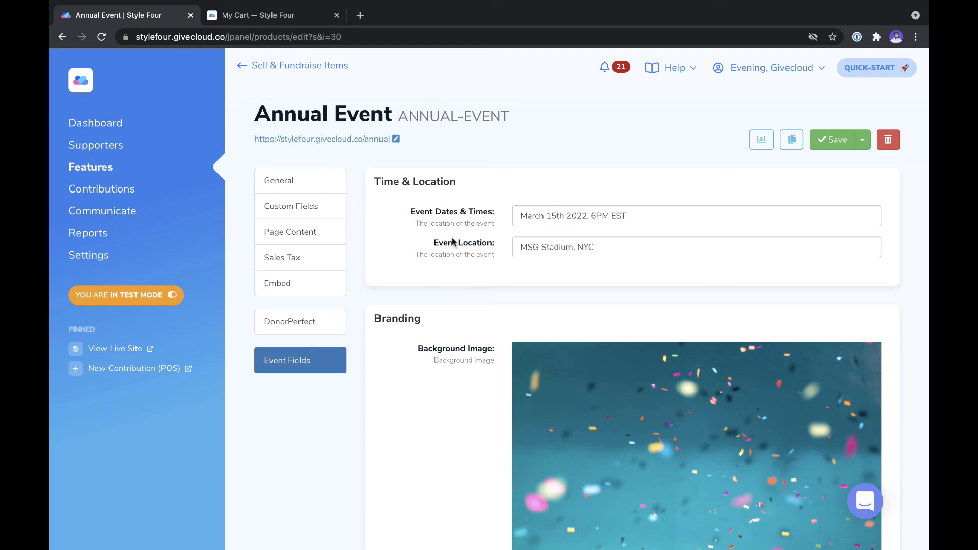
scroll(457, 322, "down", 3)
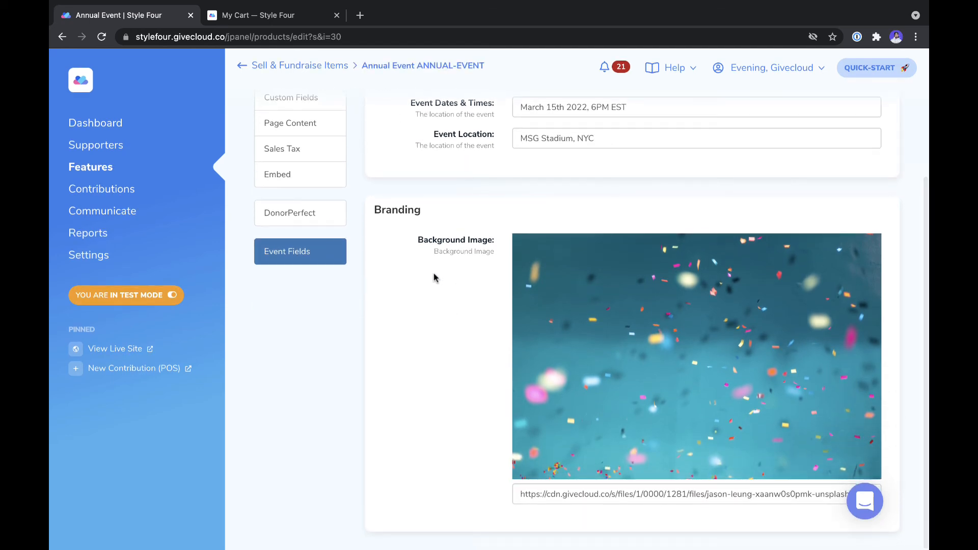
left_click(274, 17)
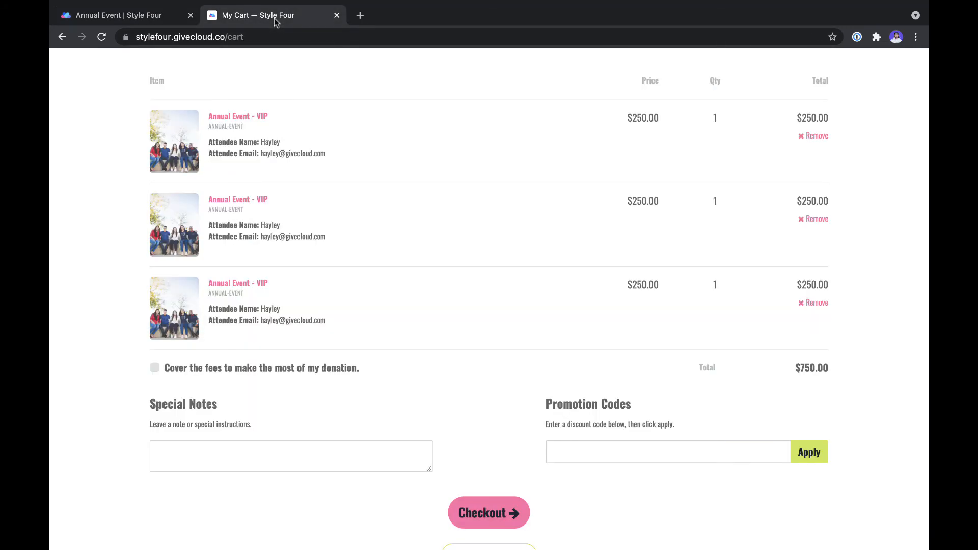
left_click(274, 270)
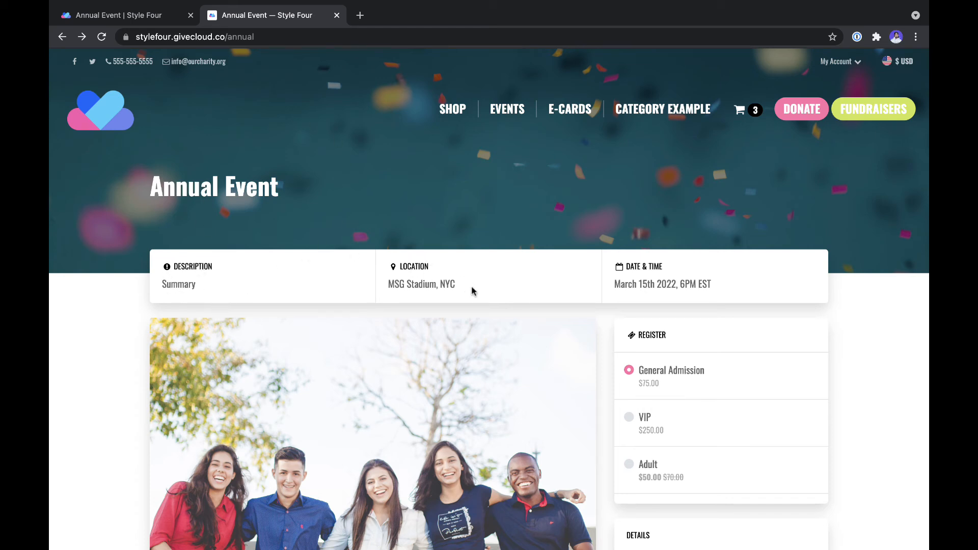
scroll(505, 432, "down", 3)
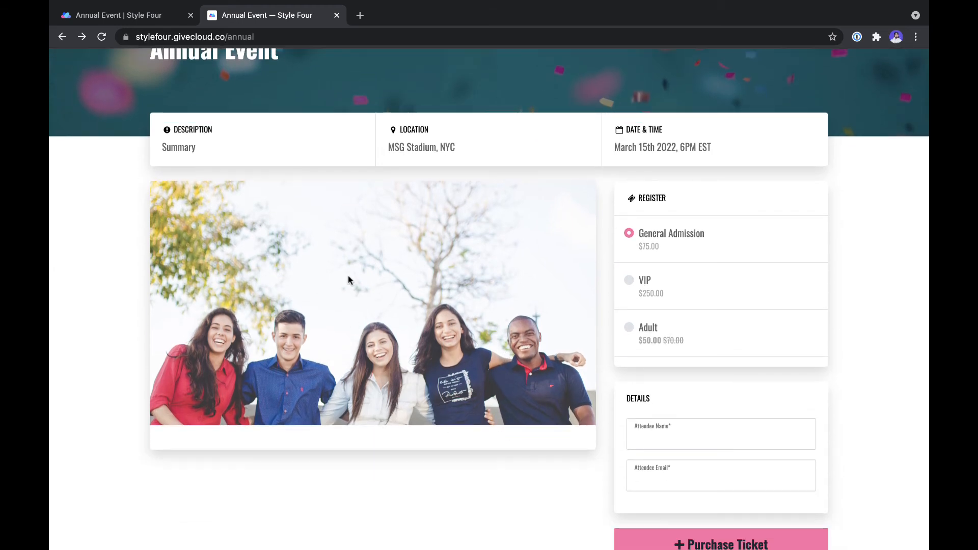
Step: Compare the product editor with the public Events page, which shows 'There are no items here.'
key("ctrl+shift+Tab")
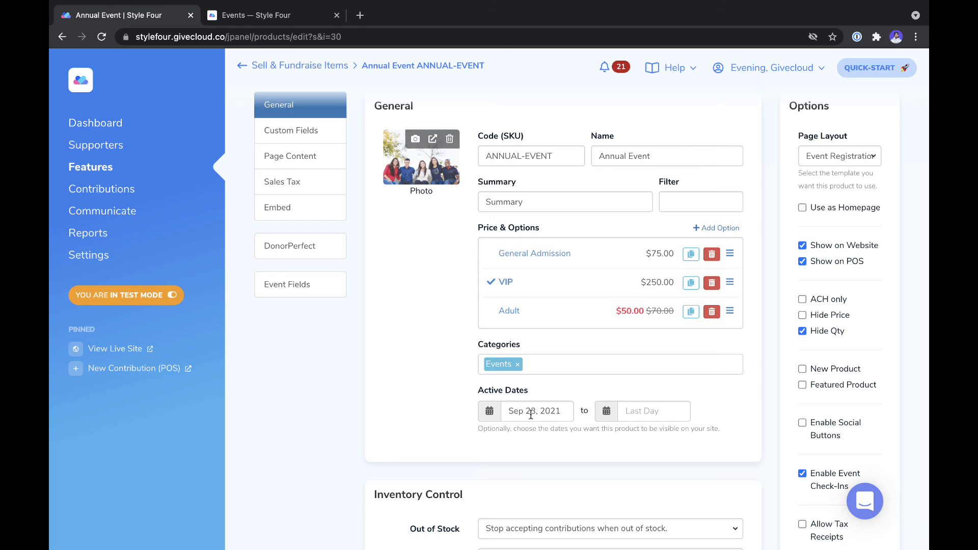
left_click(281, 10)
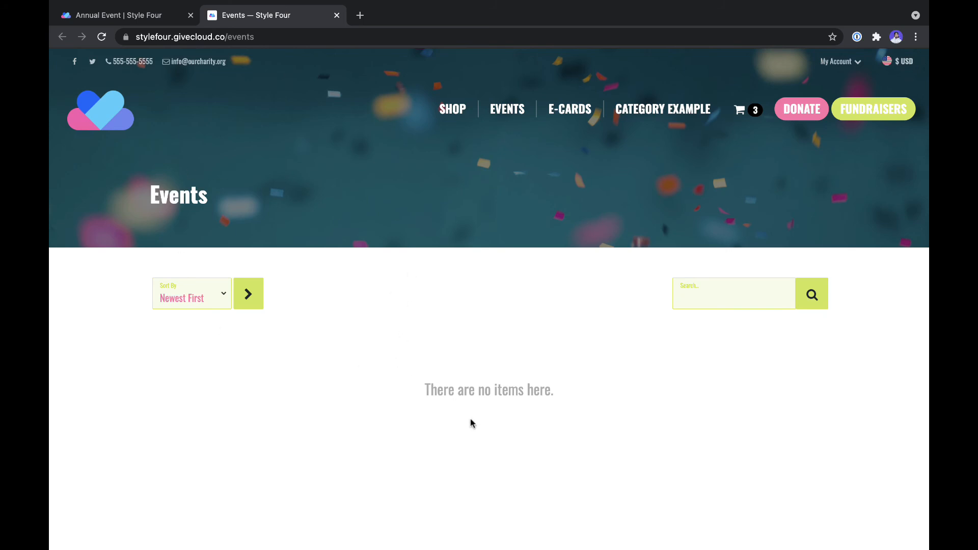
left_click(144, 14)
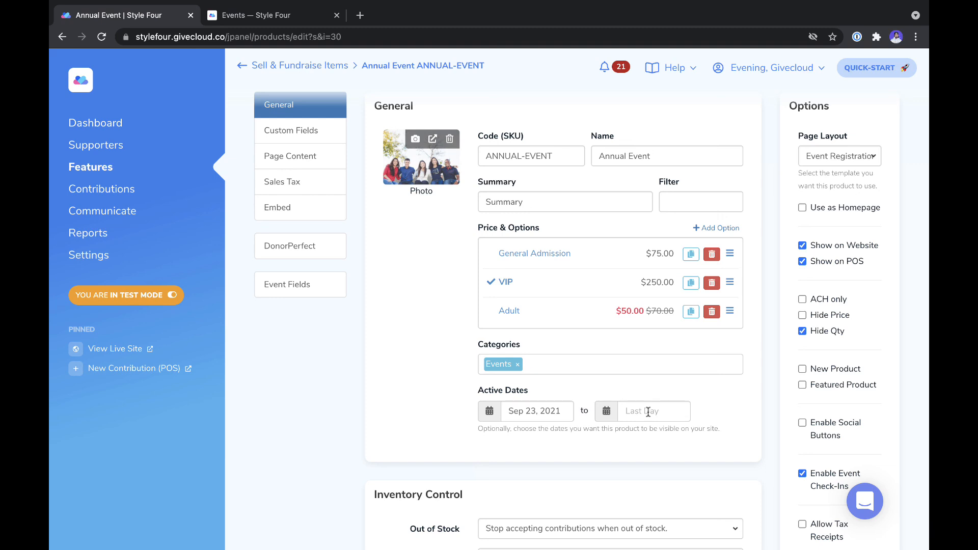
Step: Set active dates from Aug 30, 2021 to Sep 1, 2021 and save the product
left_click(633, 412)
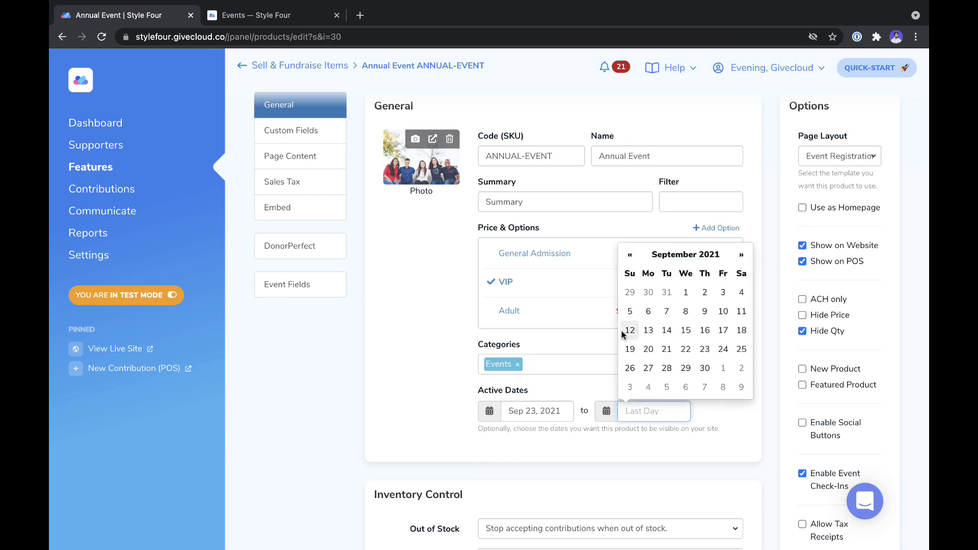
left_click(686, 292)
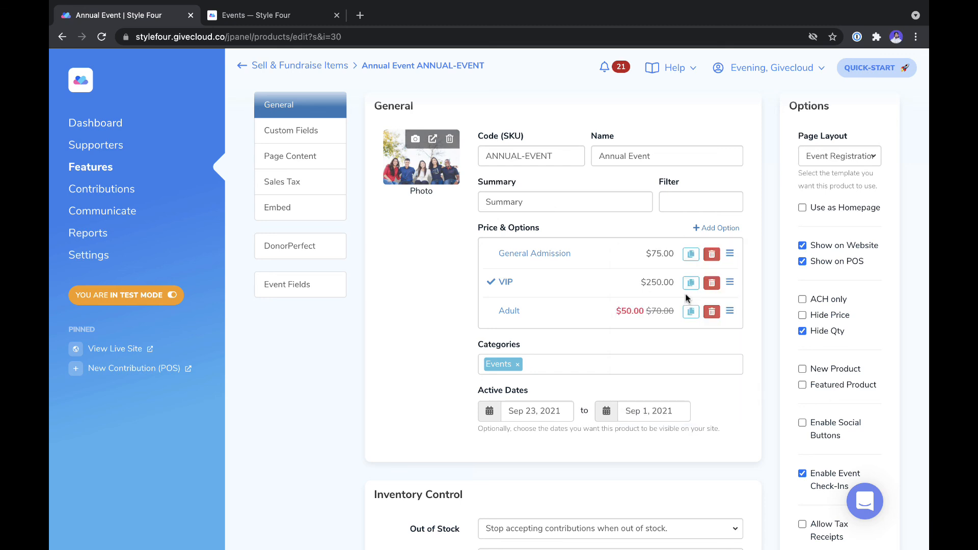
left_click(554, 403)
left_click(534, 295)
scroll(663, 376, "up", 2)
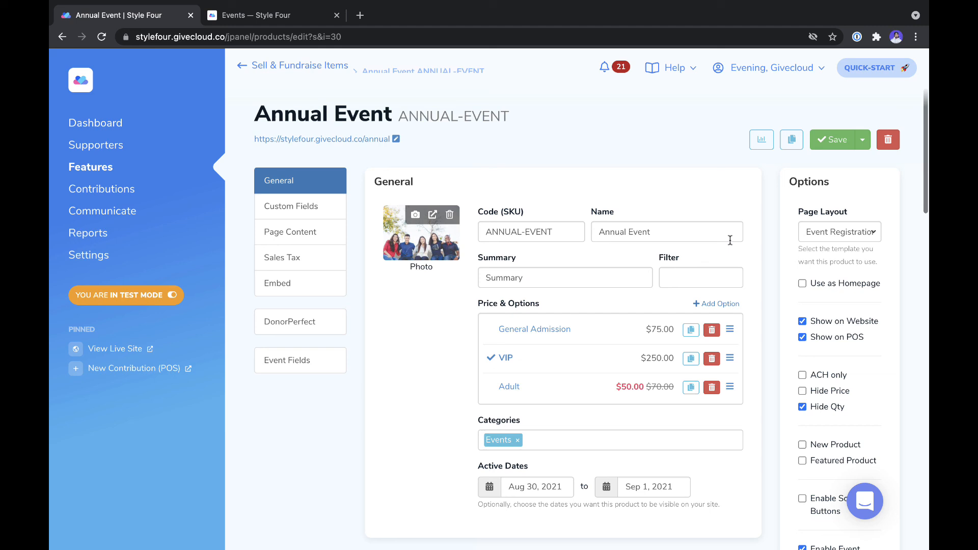
left_click(826, 140)
Step: Reload the public Events page, then reopen the product's public page from the editor
left_click(299, 16)
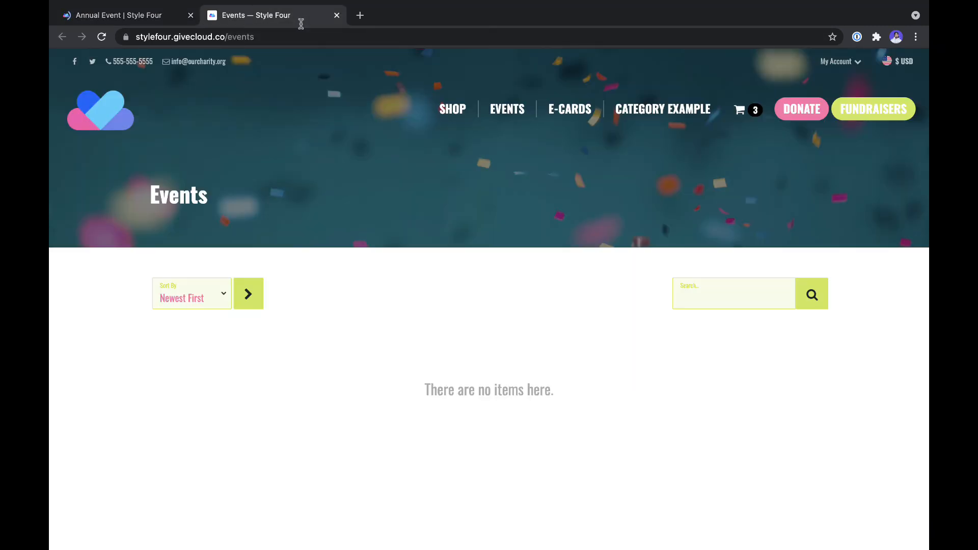
left_click(312, 37)
key("Return")
left_click(87, 18)
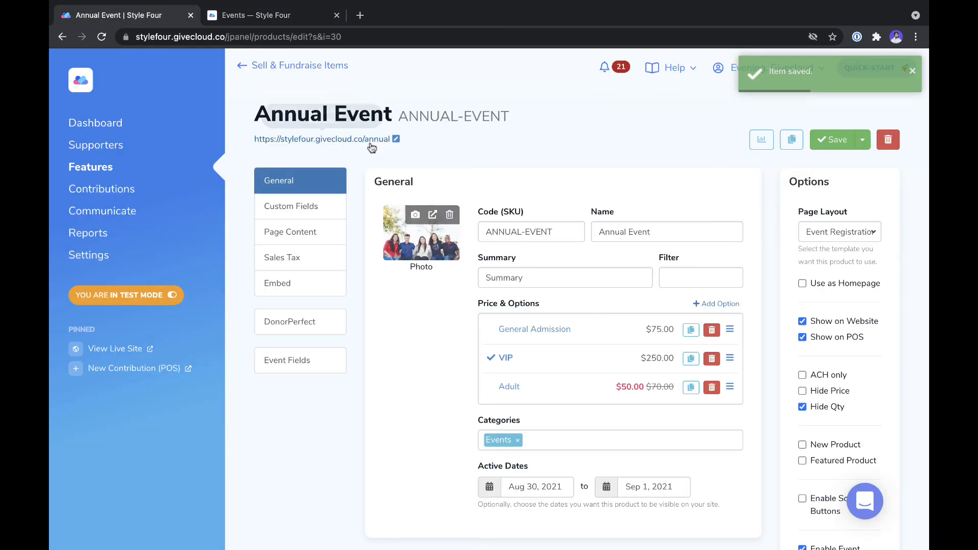
left_click(370, 140)
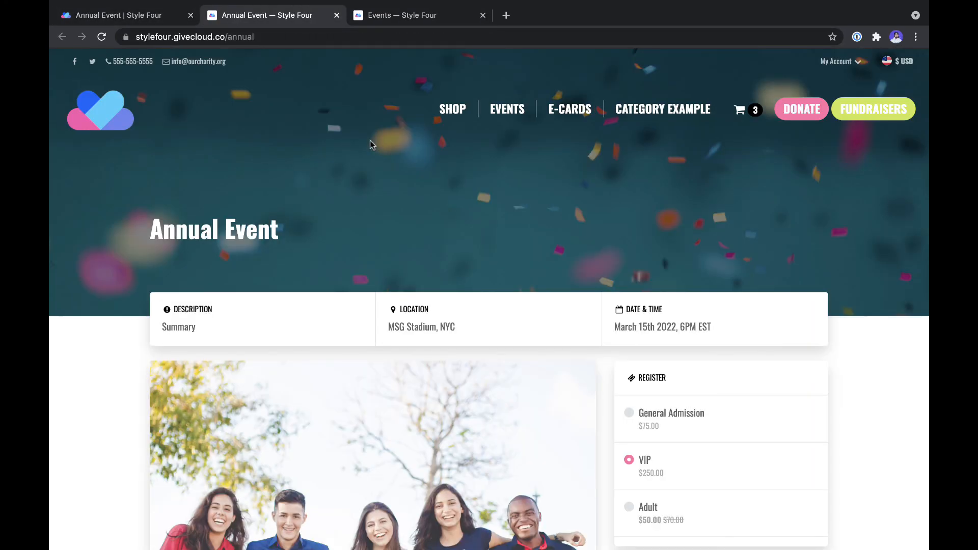
Step: Untick Show on Website, save, and open the /annual page to confirm it's hidden
key("ctrl+shift+Tab")
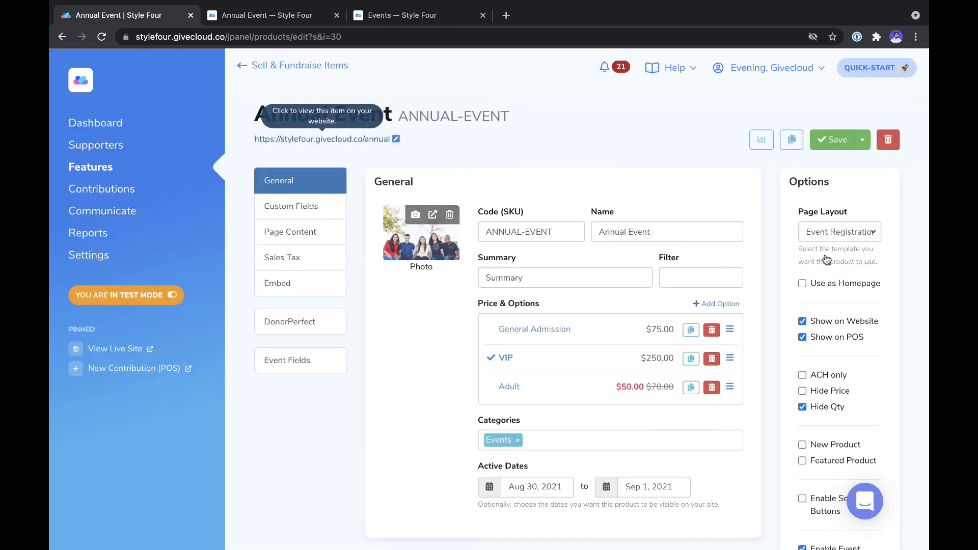
left_click(812, 324)
left_click(827, 145)
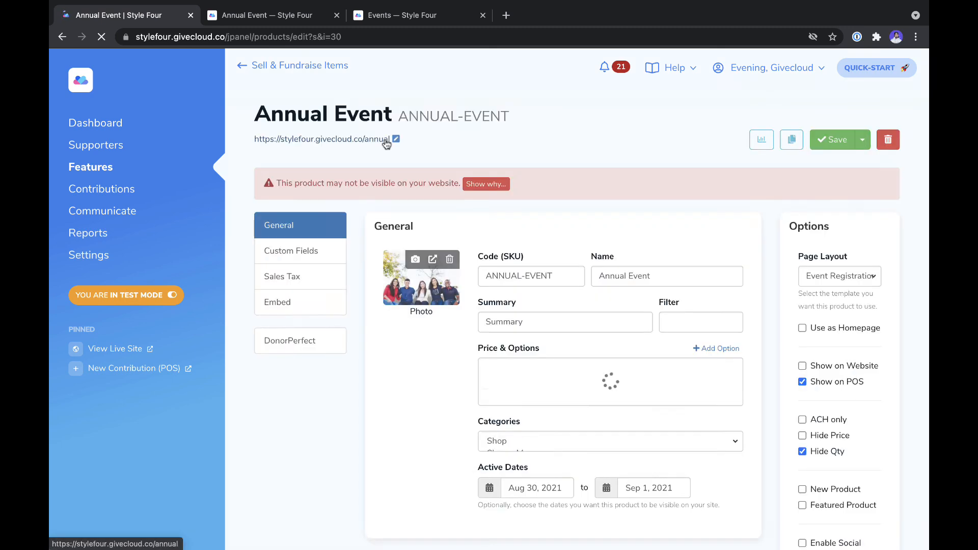
left_click(363, 143)
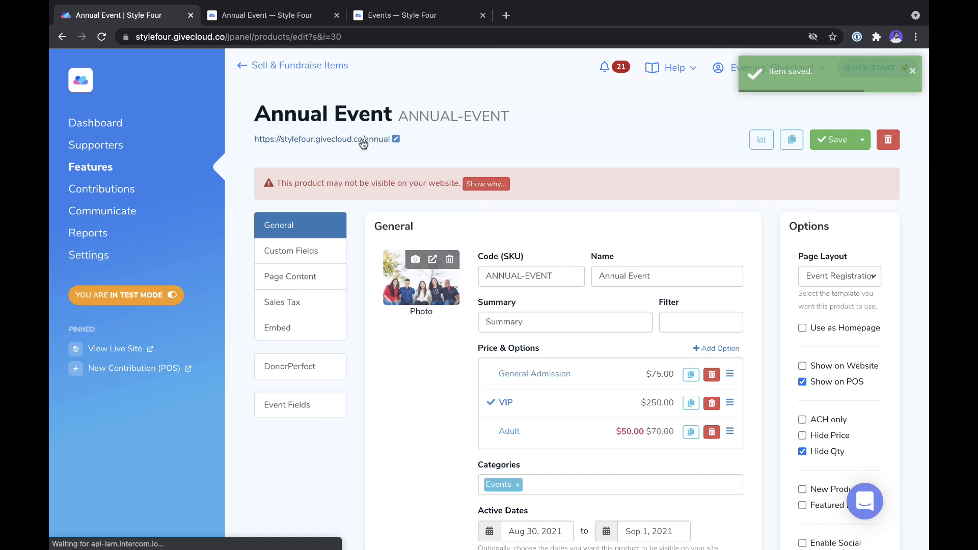